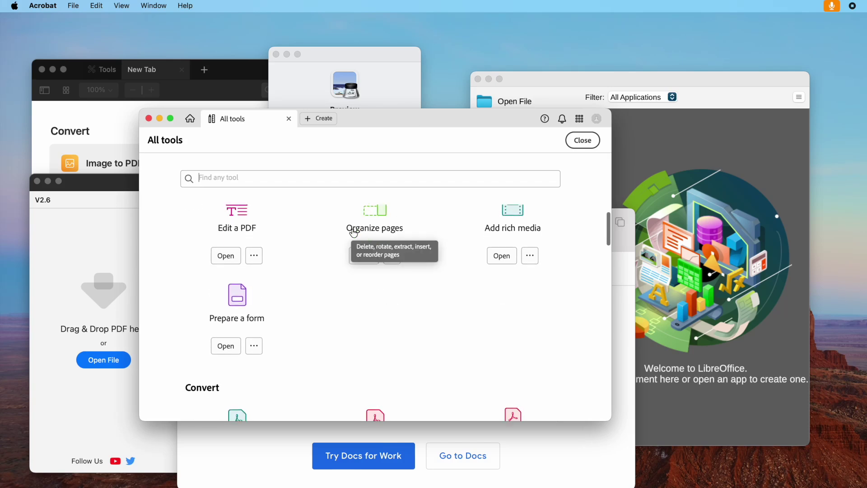
scroll(353, 233, up, 3)
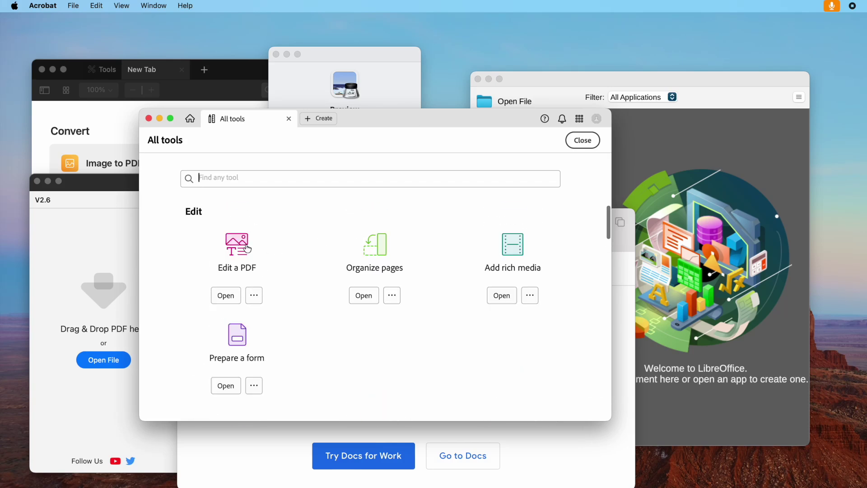
Open Acrobat's Edit a PDF tool, then cycle through PDFgear, PDF Expert, Preview, LibreOffice, and Safari's Sejda and Google Docs tabs
click(237, 246)
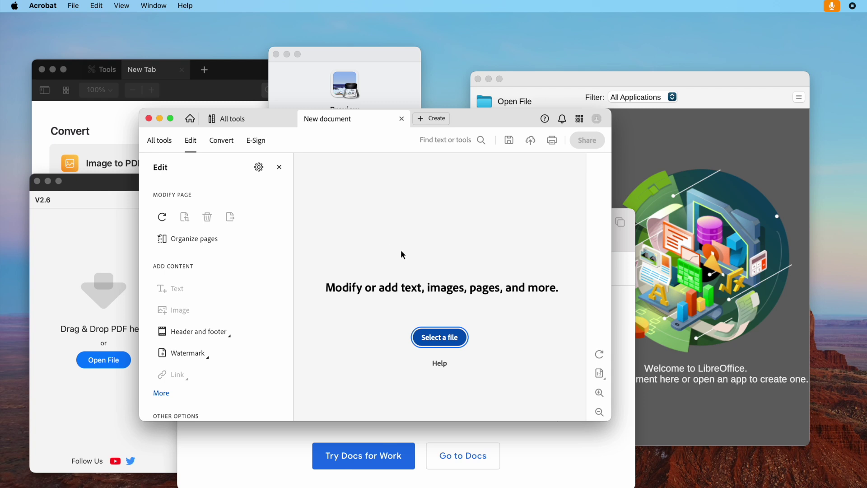
click(100, 184)
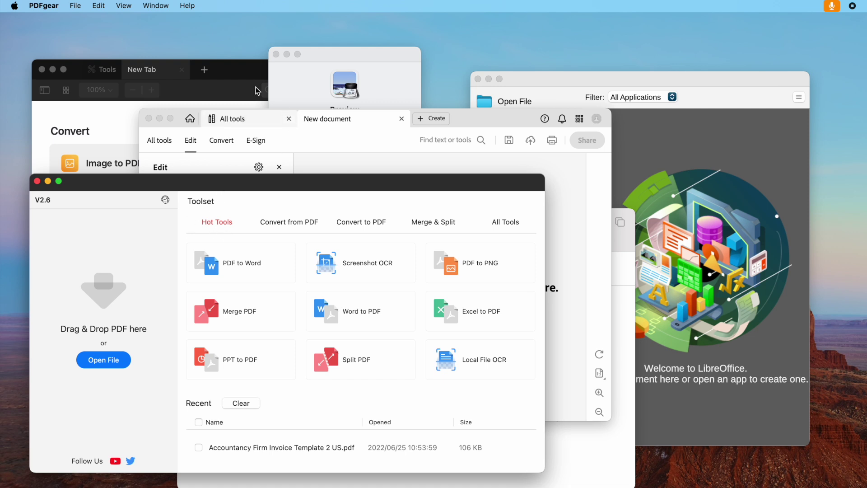
click(229, 68)
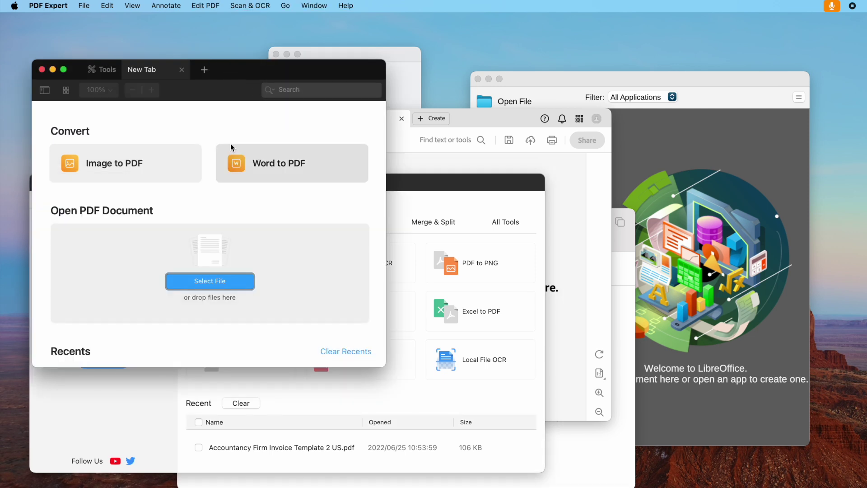
click(397, 53)
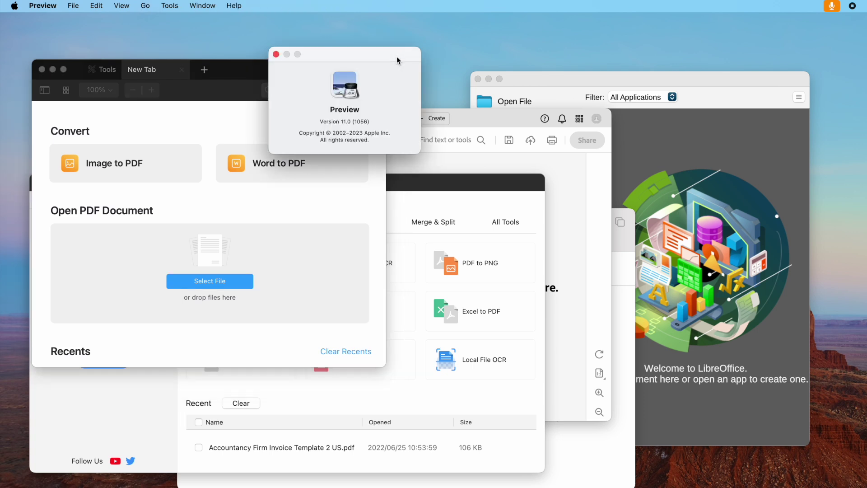
click(549, 79)
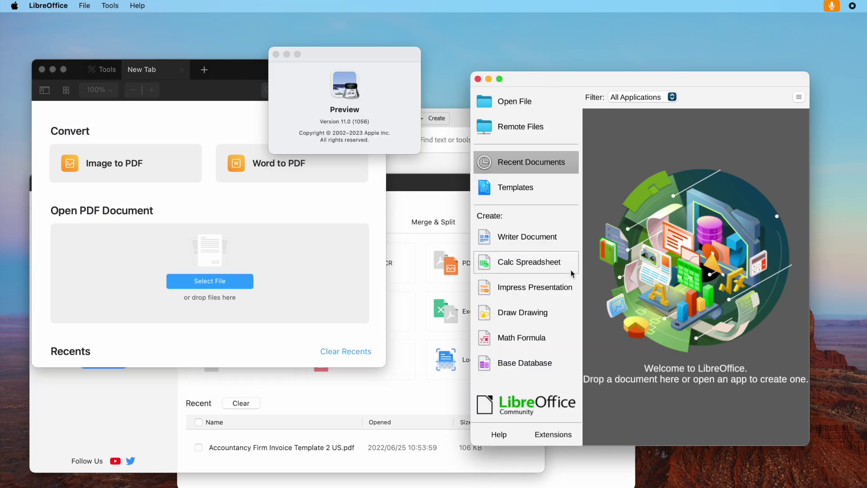
click(612, 461)
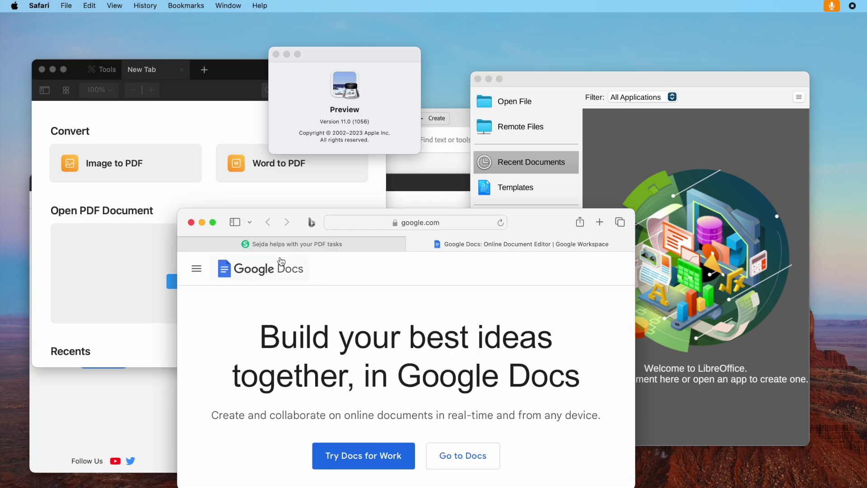
click(292, 244)
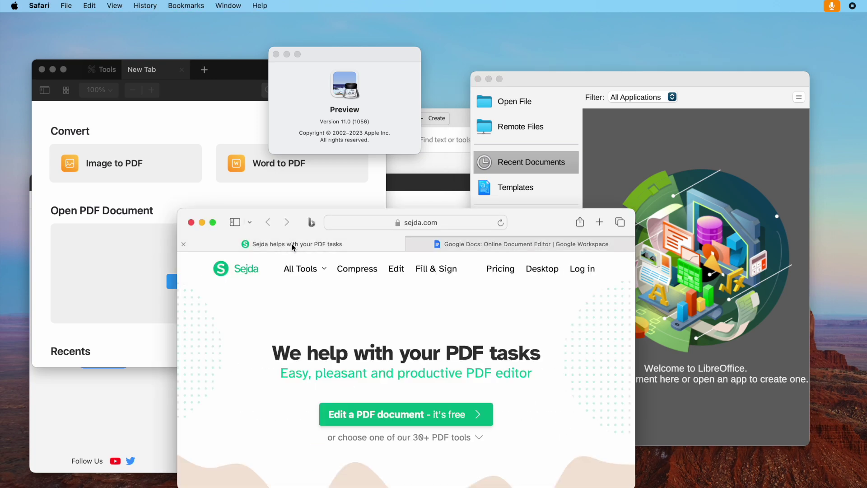
click(453, 244)
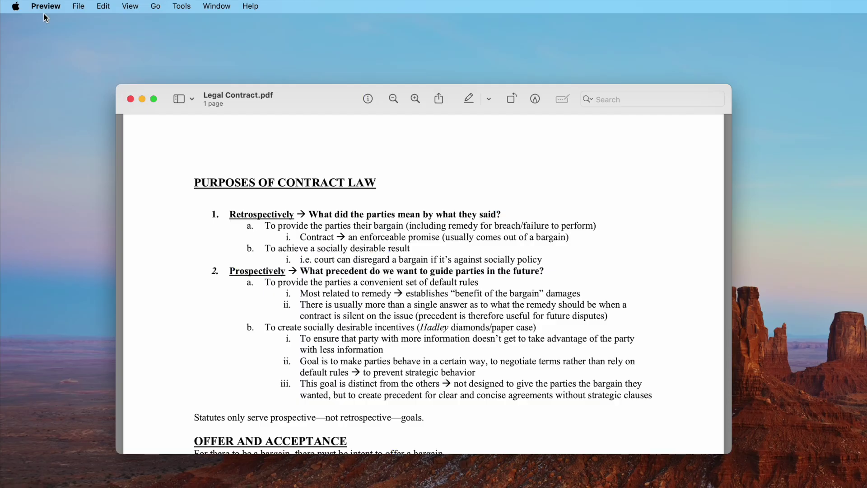
Browse Preview's menu, then show the Markup toolbar for Legal Contract.pdf
click(46, 7)
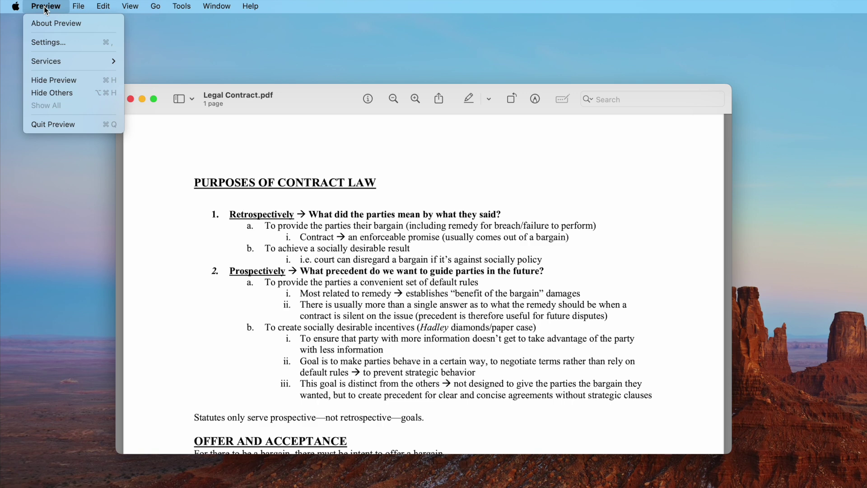
mouse_move(181, 6)
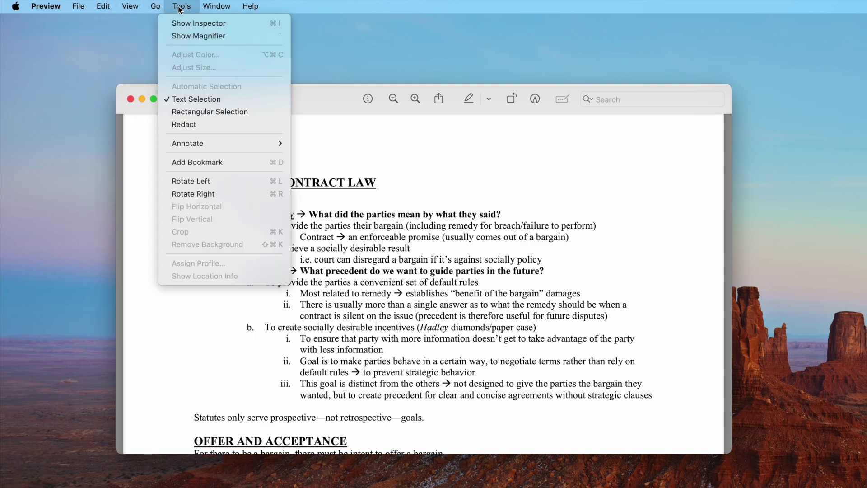
click(505, 163)
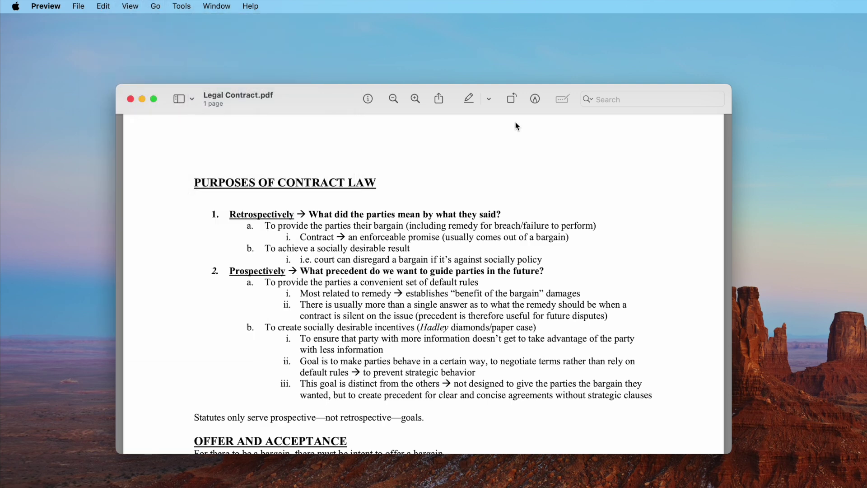
click(535, 99)
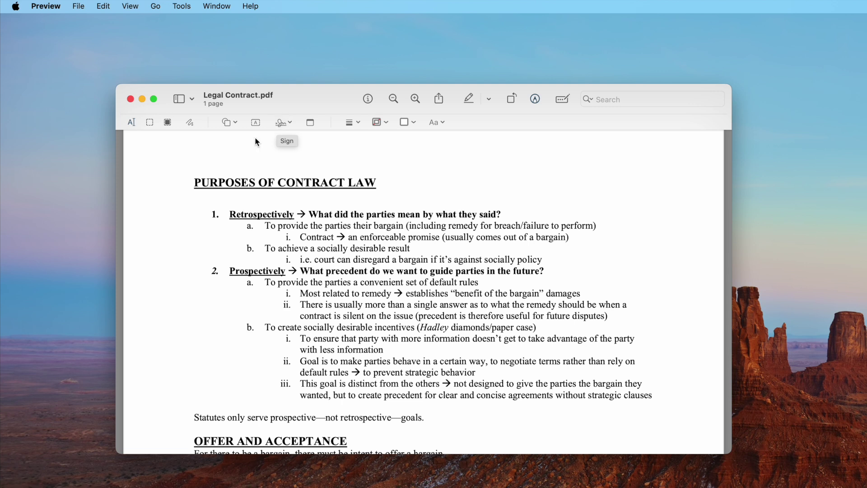
Redact the PURPOSES OF CONTRACT LAW heading, accepting the redaction warning
click(489, 101)
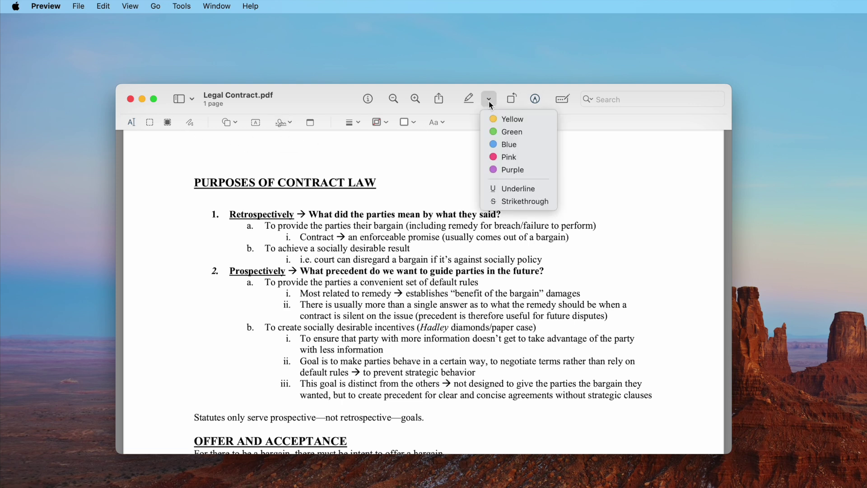
click(167, 133)
click(167, 123)
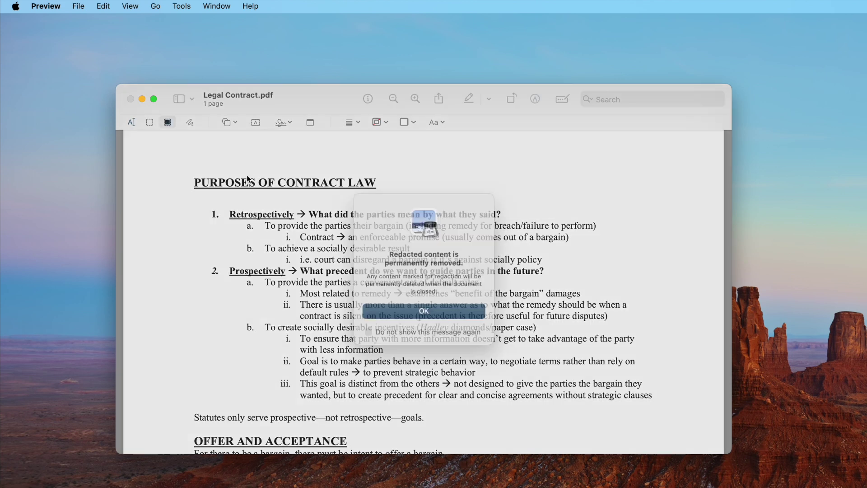
click(434, 315)
drag(193, 175, 383, 190)
Undo the heading redaction and switch to the form-filling toolbar
click(103, 6)
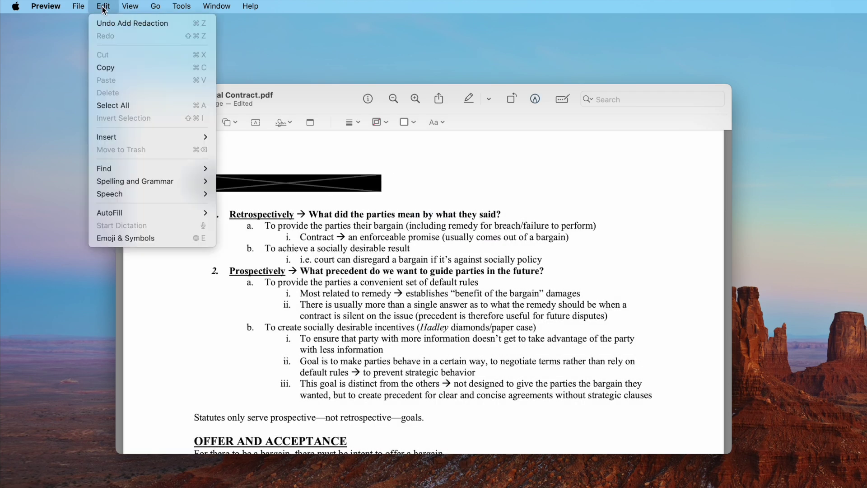
click(106, 24)
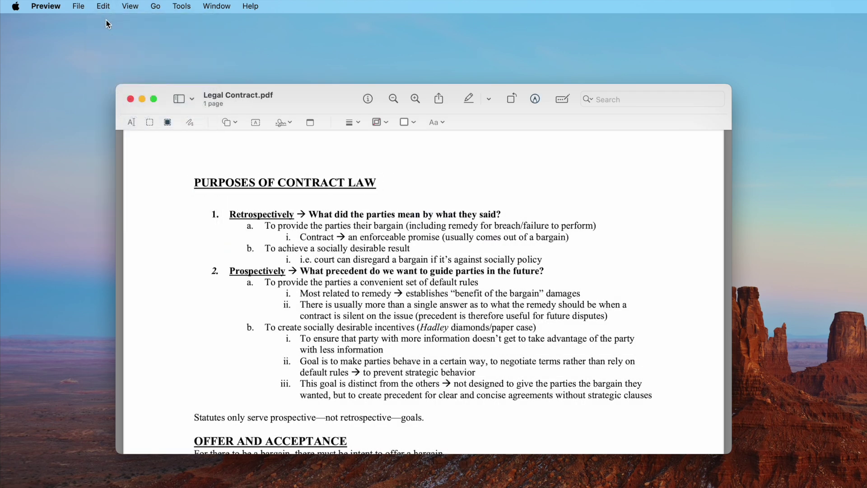
click(562, 100)
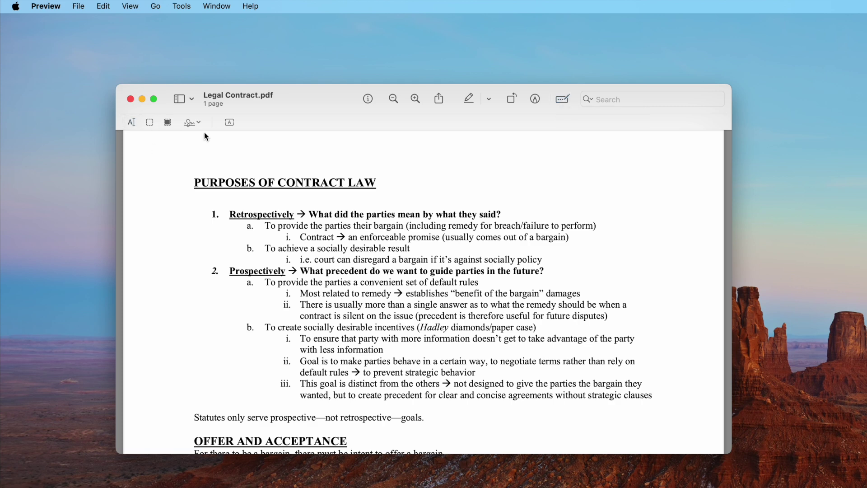
Add a 'Revised' text box above the contract heading
click(563, 100)
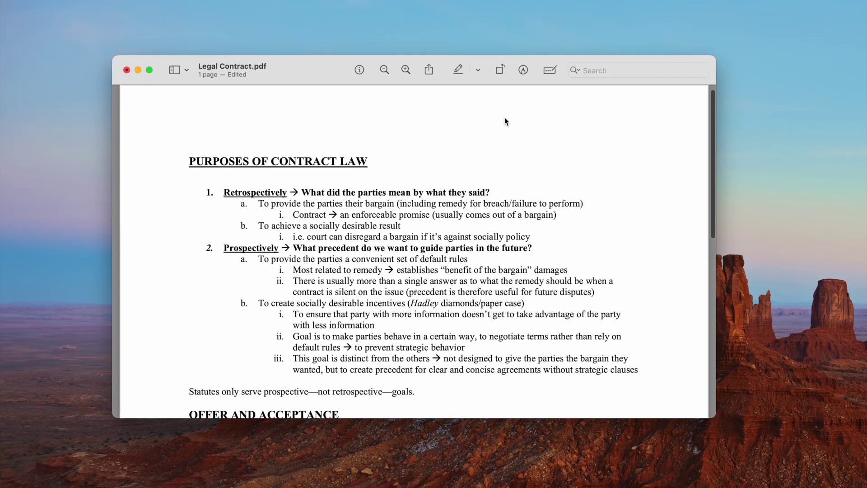
click(521, 71)
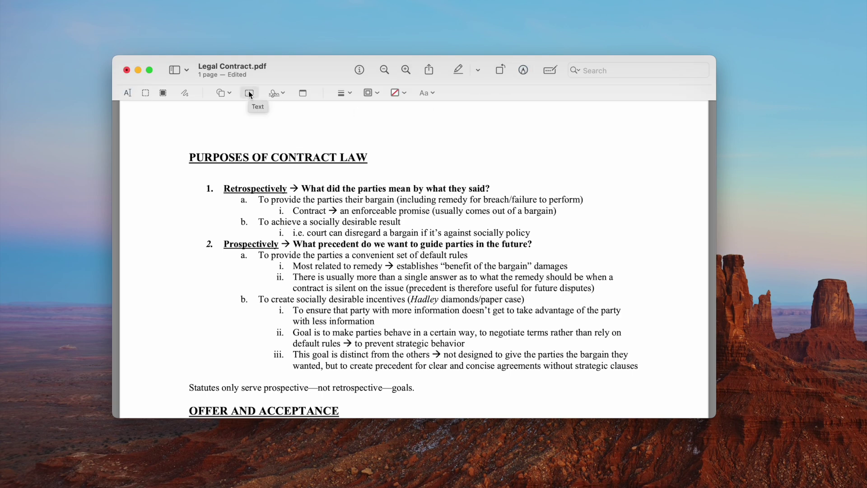
click(250, 95)
drag(428, 261, 234, 137)
double_click(223, 129)
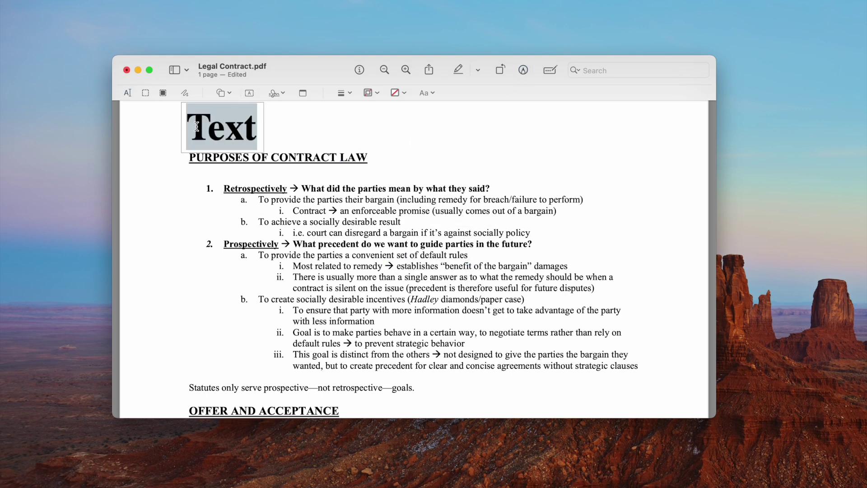
text(Revised)
key(super+a)
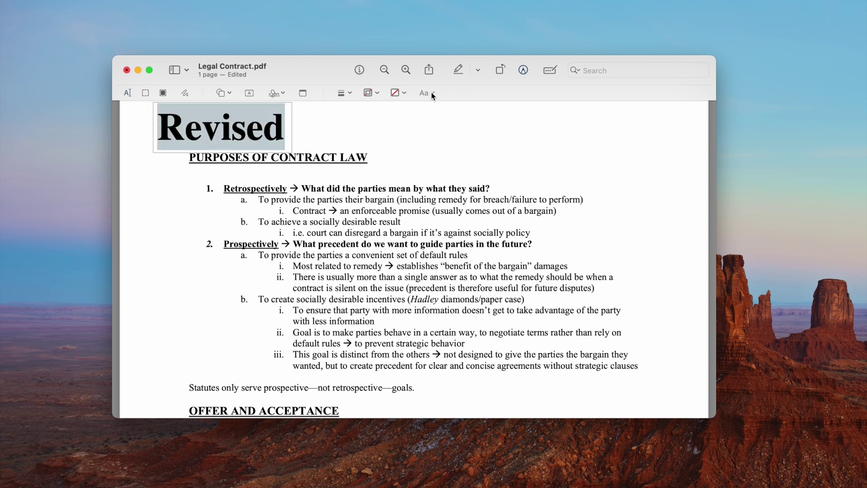
Shrink 'Revised', recolour it, and try Apple Chancery and Arial Black fonts
click(426, 92)
click(405, 137)
click(406, 137)
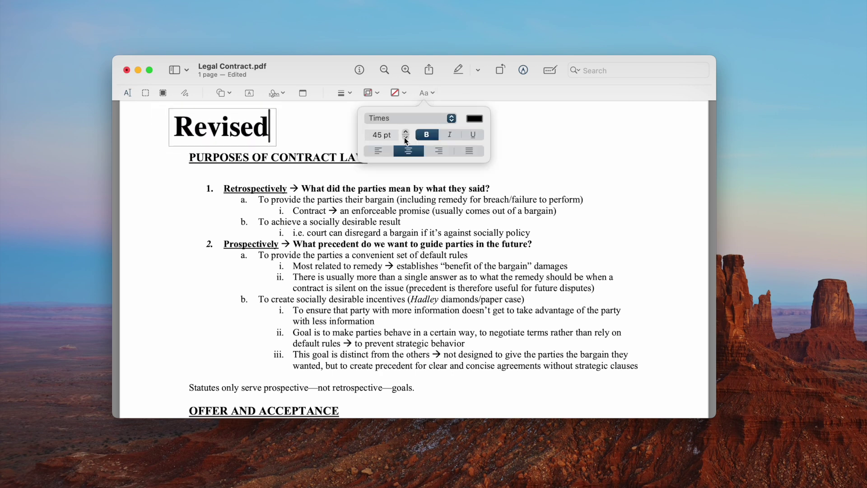
click(474, 119)
click(509, 151)
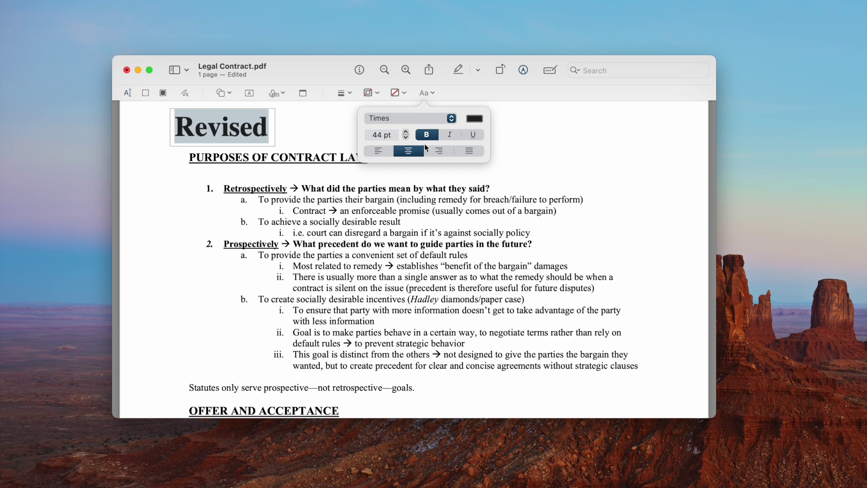
click(452, 118)
click(406, 223)
click(452, 119)
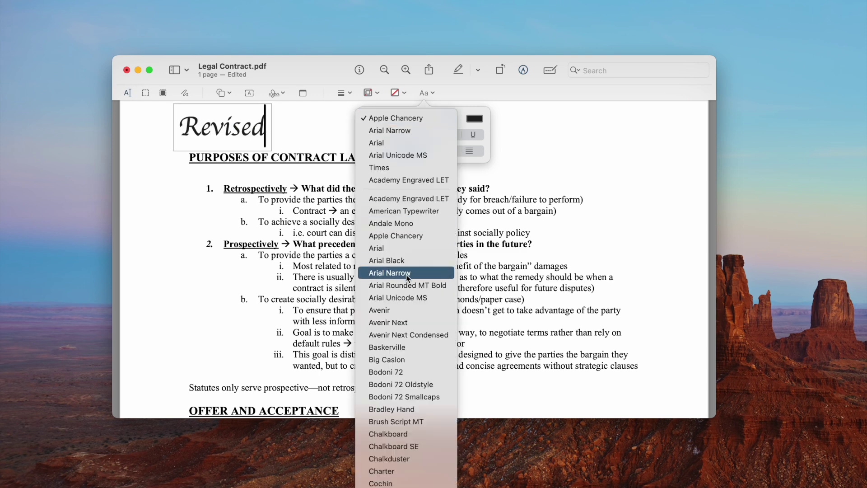
click(406, 257)
Set 'Revised' to 37 pt, try right and left alignment, then delete the text box
click(406, 138)
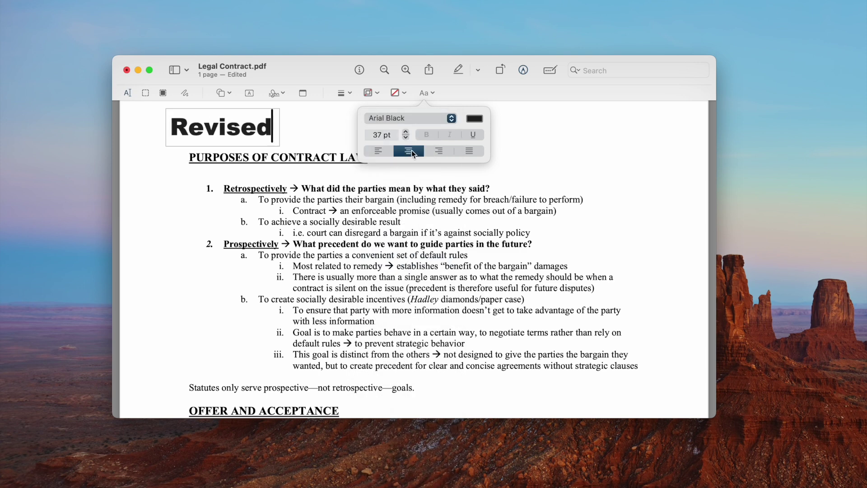
click(439, 150)
click(378, 150)
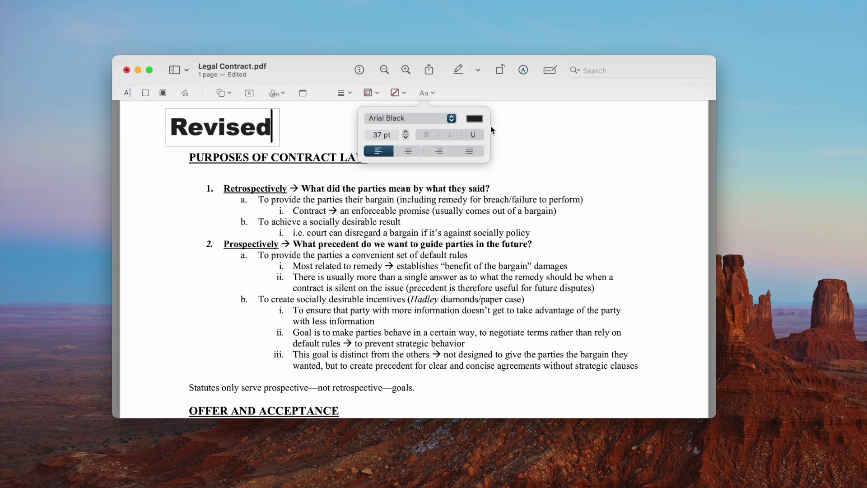
key(Escape)
key(BackSpace)
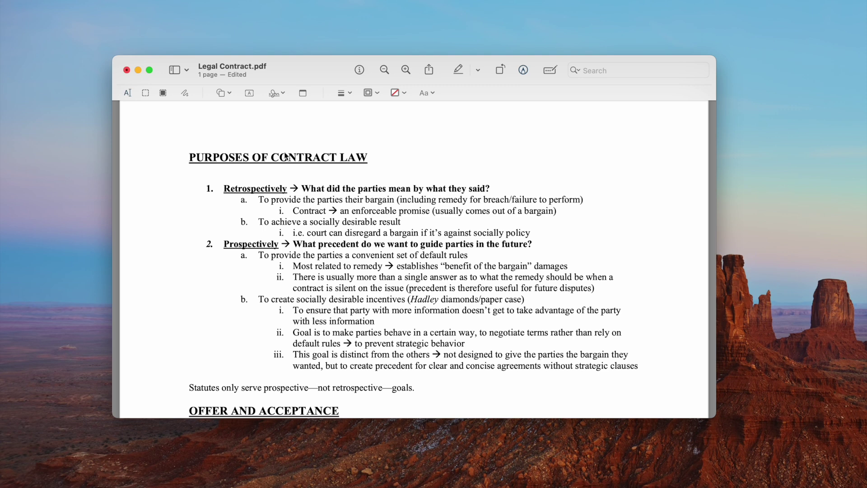
Cover the first heading with a borderless white-filled rectangle
click(224, 93)
click(214, 130)
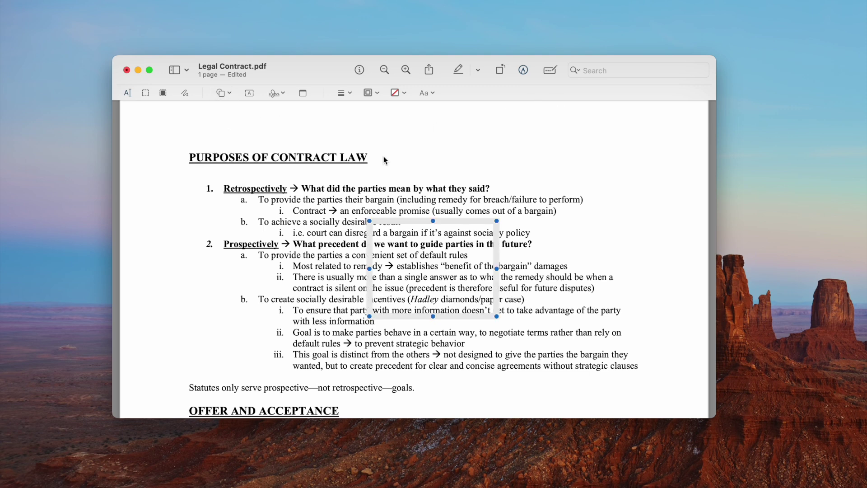
drag(494, 315, 486, 265)
click(368, 93)
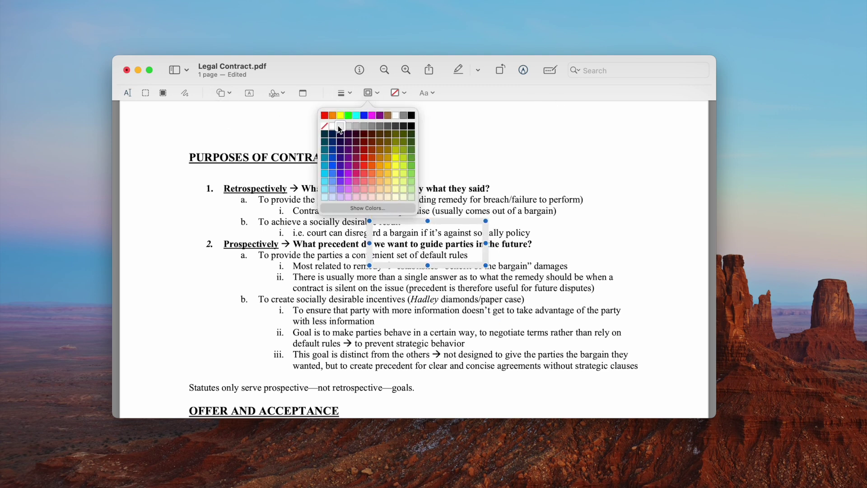
click(326, 125)
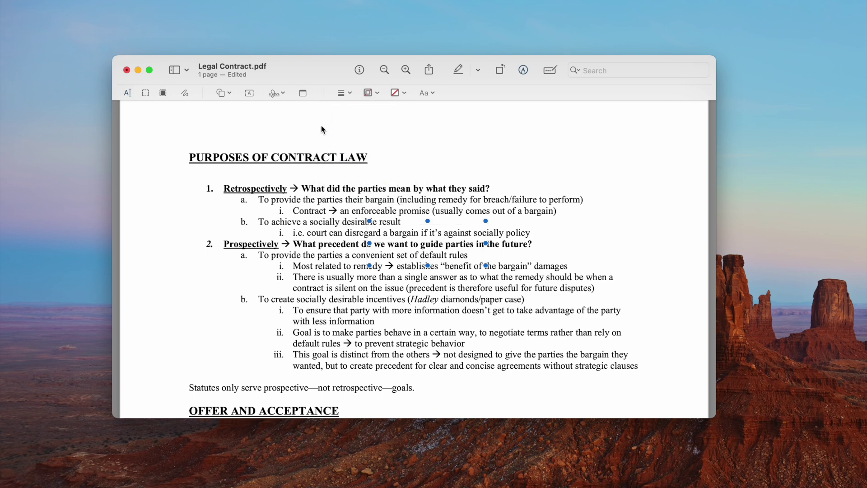
click(400, 93)
click(360, 125)
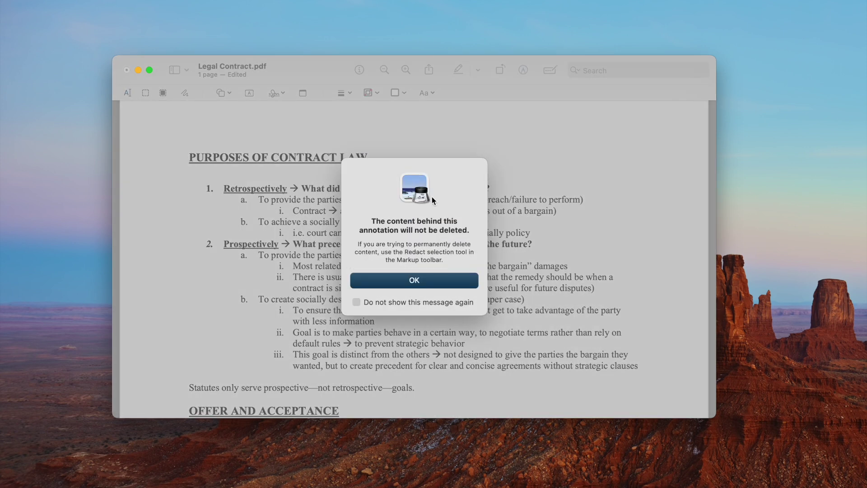
click(448, 281)
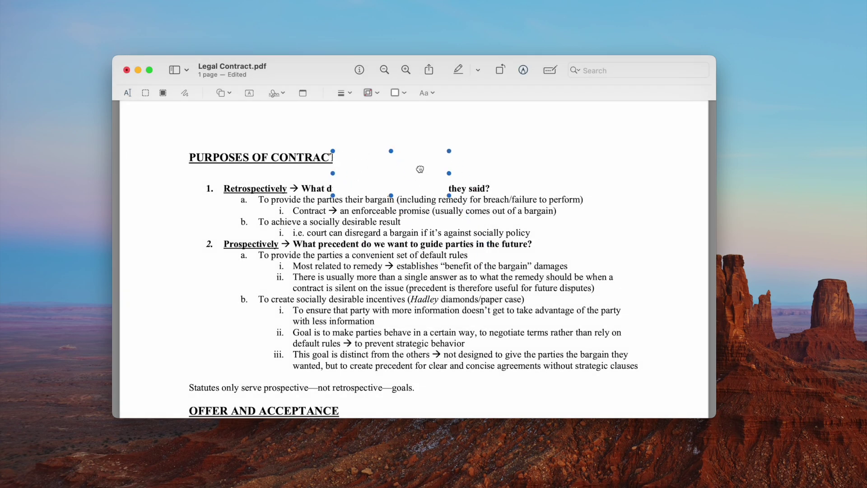
mouse_move(419, 169)
mouse_down()
mouse_move(287, 153)
mouse_move(369, 163)
mouse_up()
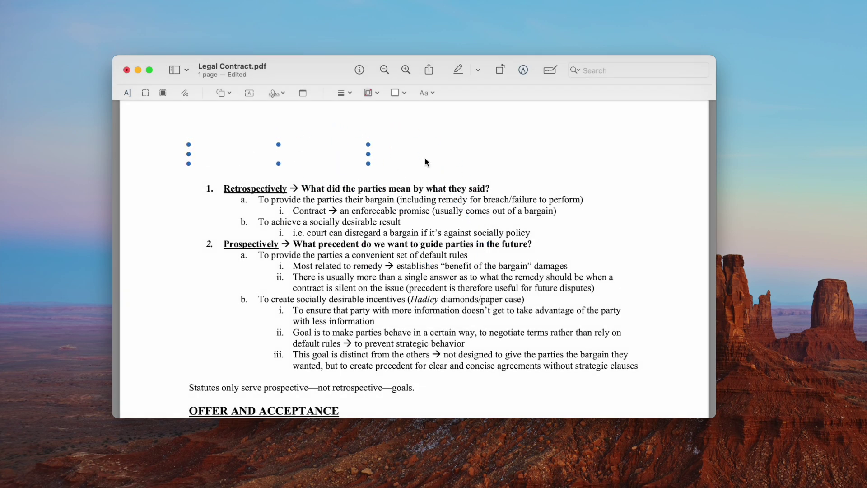
Place an 'Agreement' text box over the white cover in 29 pt Arial
click(250, 93)
drag(435, 325, 232, 151)
double_click(232, 151)
text(Agreement)
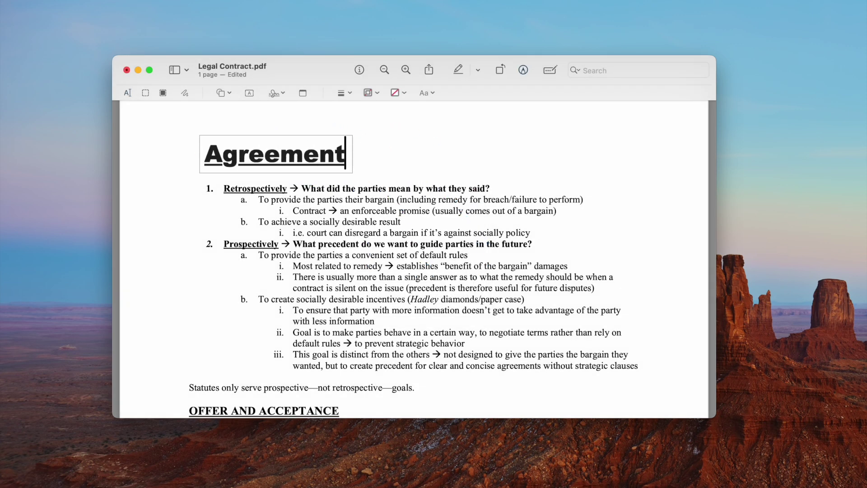
double_click(332, 154)
click(427, 93)
click(406, 138)
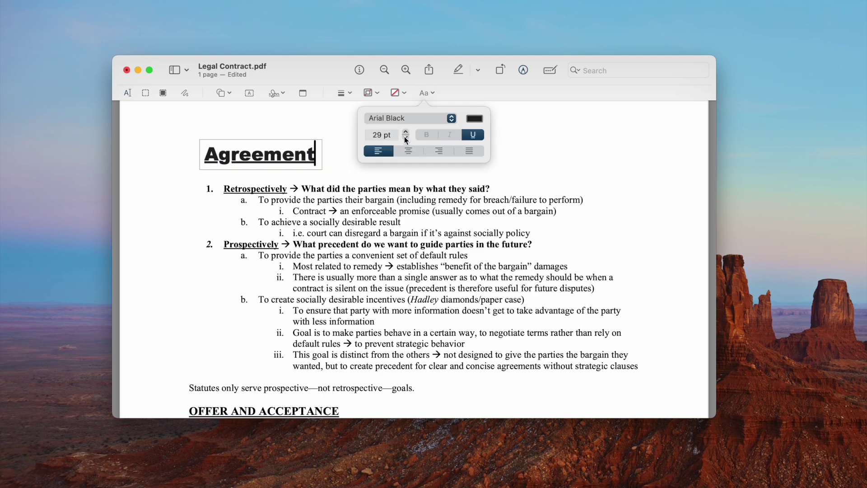
click(452, 123)
click(397, 152)
click(303, 156)
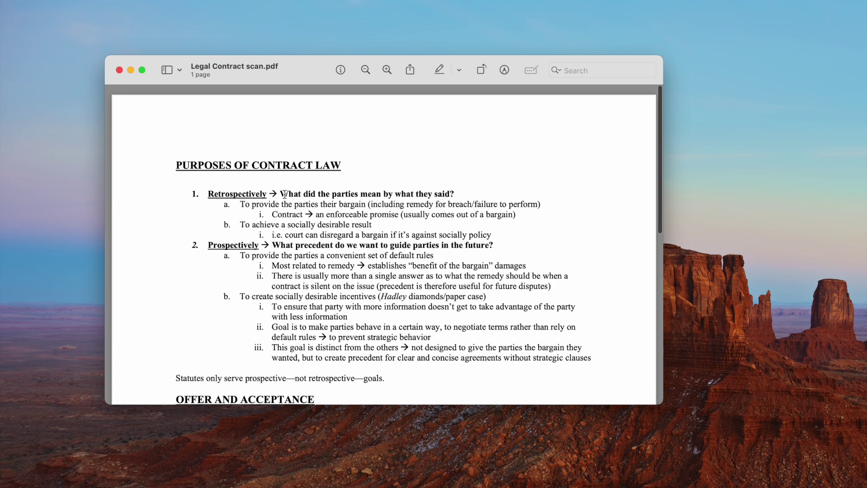
Test text selection on the scanned contract, then fill the checklist's first-column cells with 1 to 9
drag(284, 194, 595, 357)
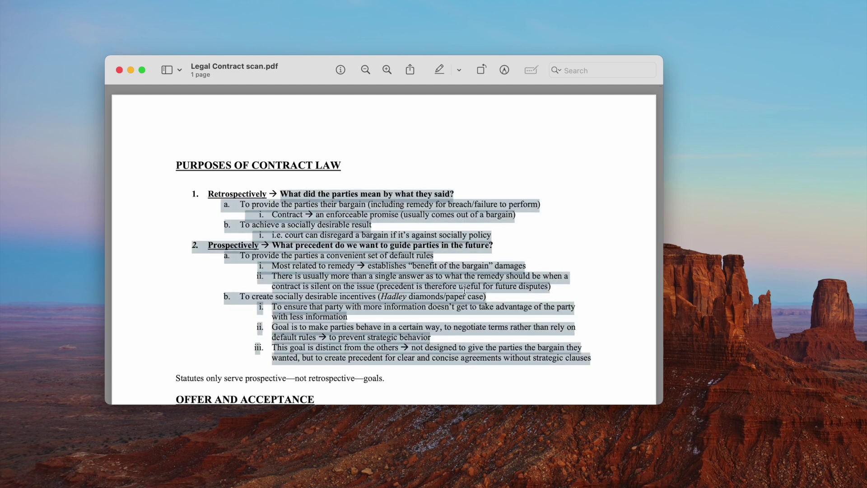
right_click(340, 188)
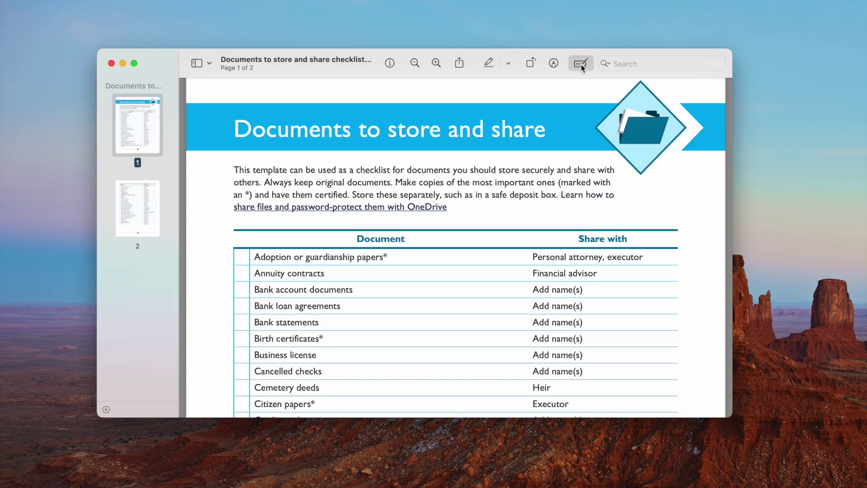
click(580, 64)
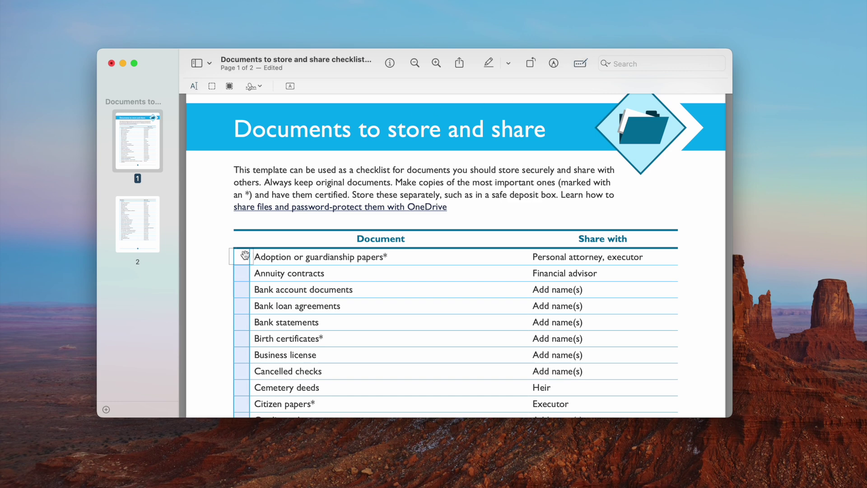
click(244, 256)
text(1)
click(241, 273)
text(2)
click(242, 289)
text(3)
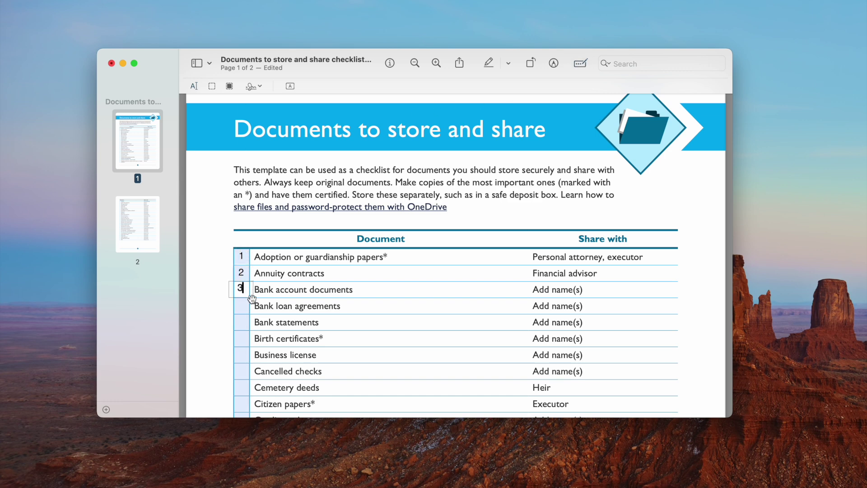
scroll(251, 299, down, 3)
click(241, 240)
text(4)
click(241, 256)
text(5)
click(241, 272)
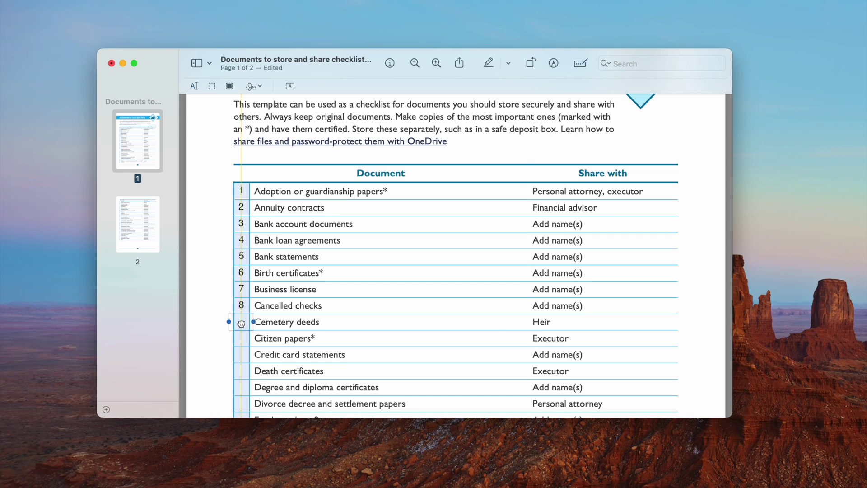
text(9)
Open the checklist's Export dialog and review its Format and Permissions settings
click(77, 6)
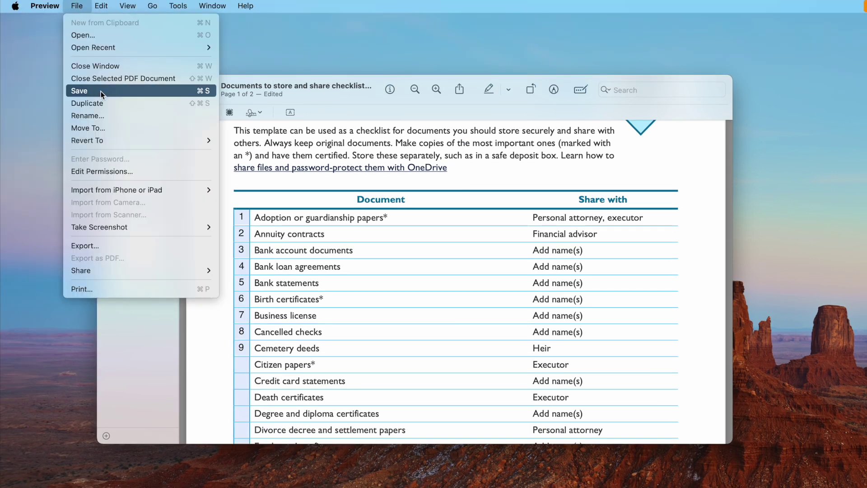
click(85, 244)
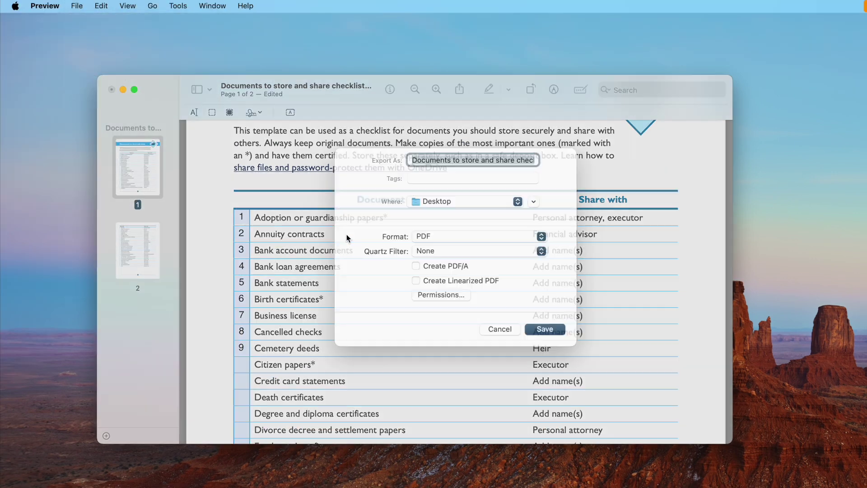
click(479, 248)
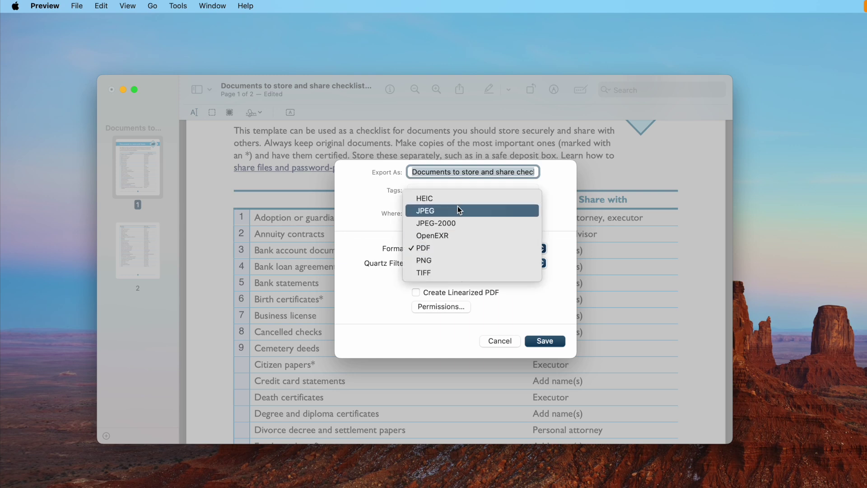
click(451, 309)
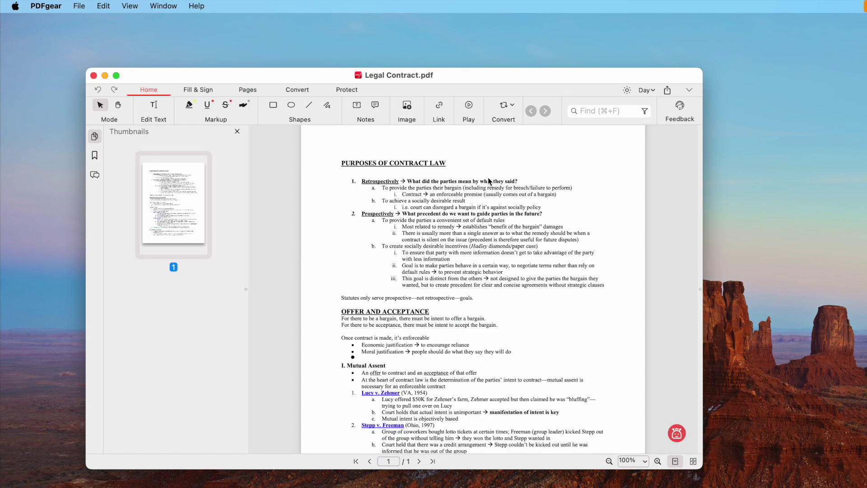
scroll(489, 181, up, 1)
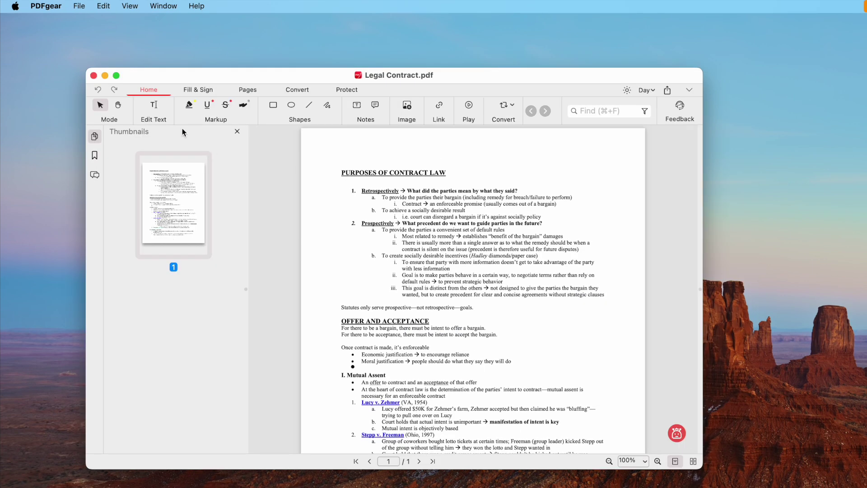
Try PDFgear's Edit Text, Image and Link tools without keeping changes
click(153, 106)
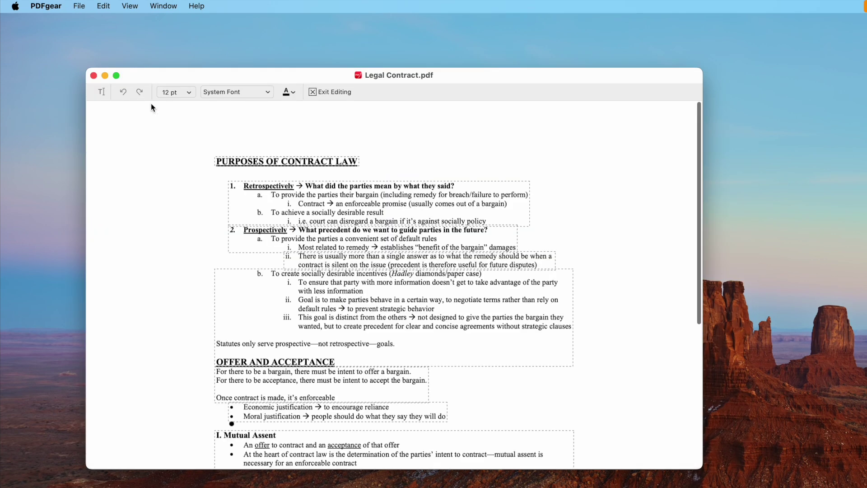
click(341, 195)
drag(380, 205, 305, 186)
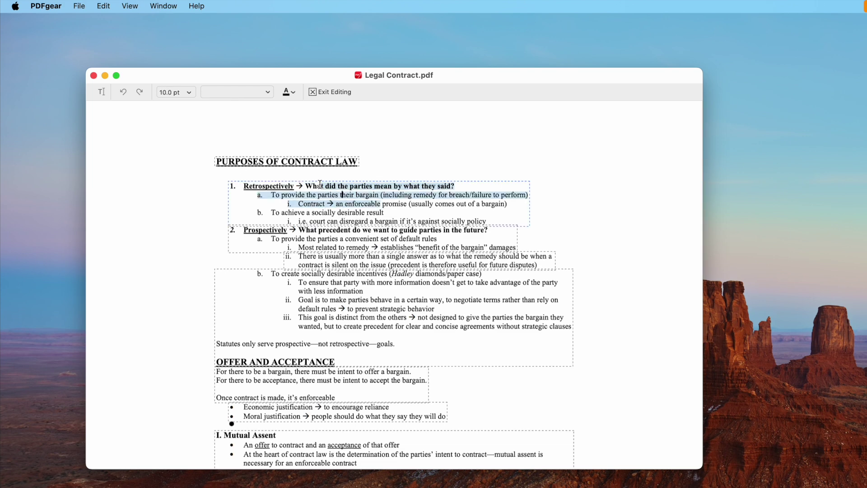
click(315, 91)
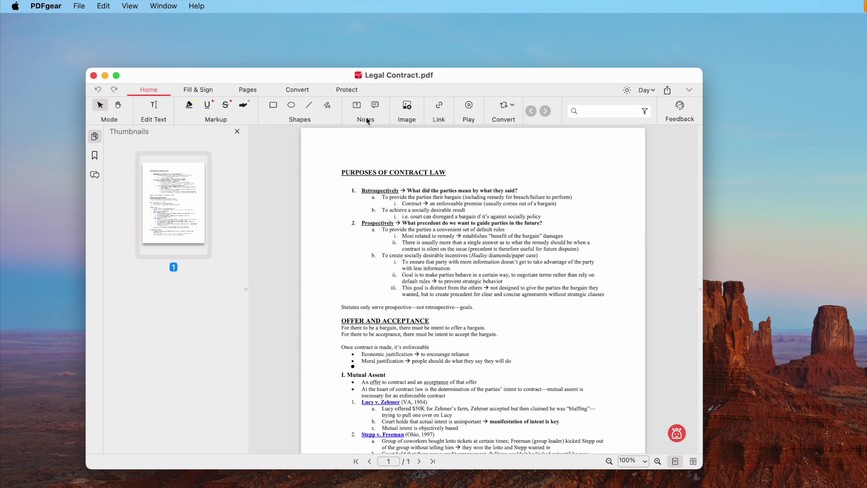
click(406, 107)
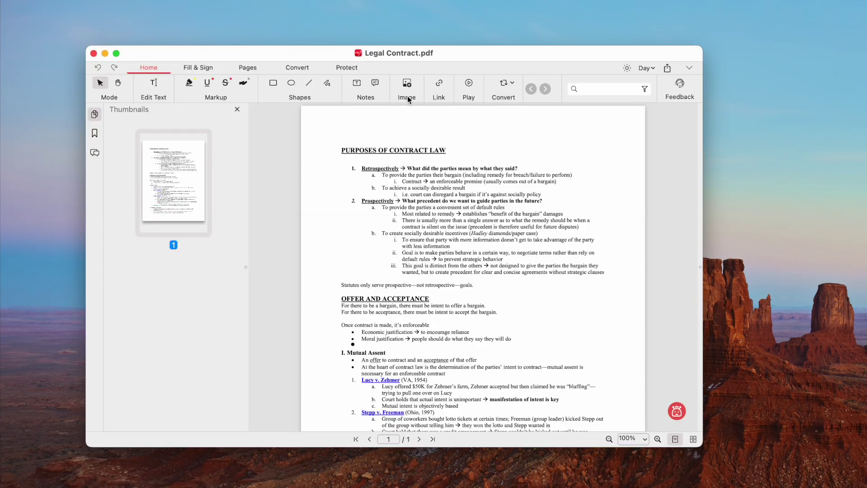
click(439, 84)
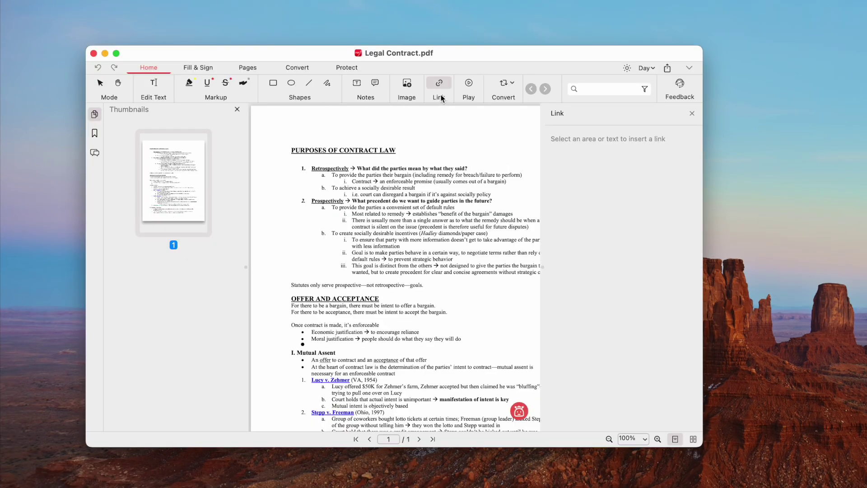
click(438, 85)
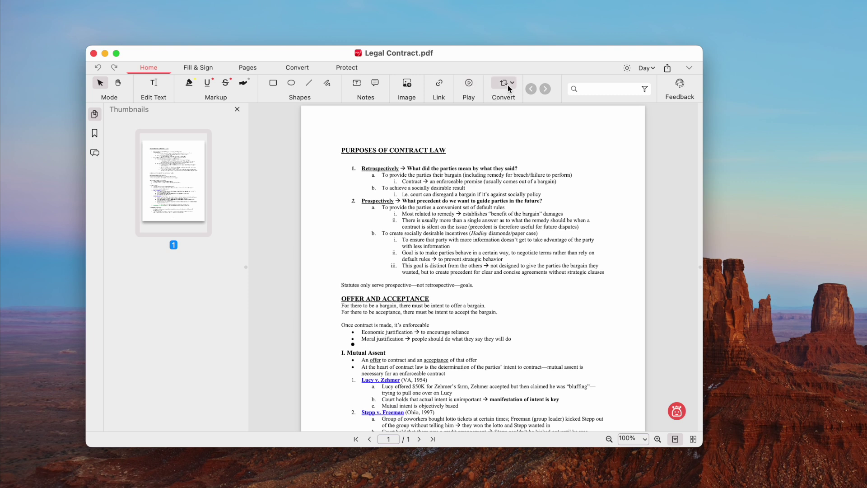
Place checkmark, square and circle symbols beside the first list item
click(196, 68)
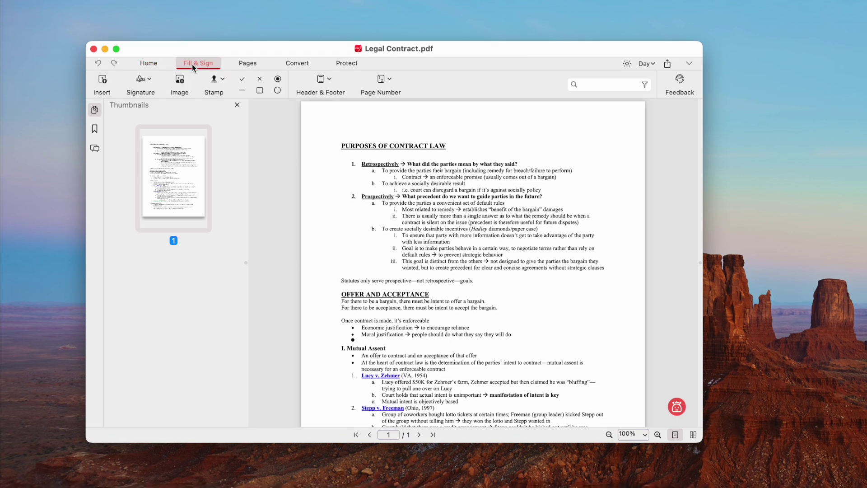
click(242, 79)
click(321, 158)
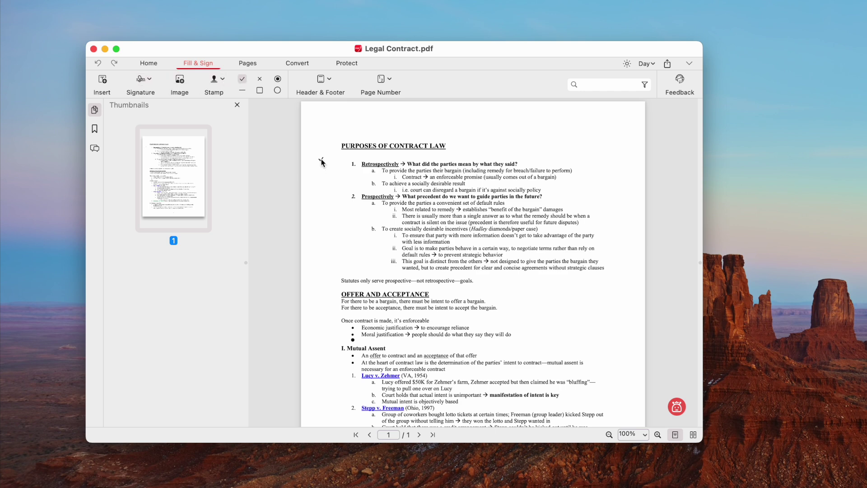
click(259, 91)
click(320, 179)
click(278, 90)
click(321, 190)
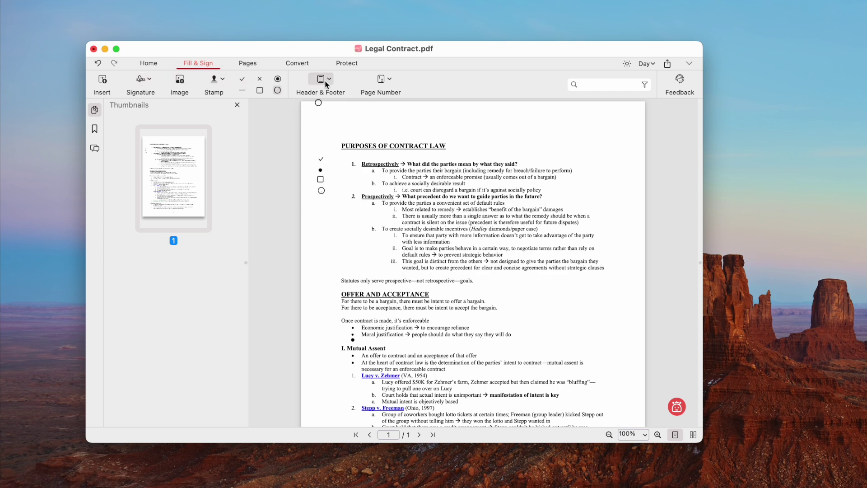
Try Page Number, Rotate, PDF to Word and Set Password, cancelling each
click(387, 80)
click(450, 364)
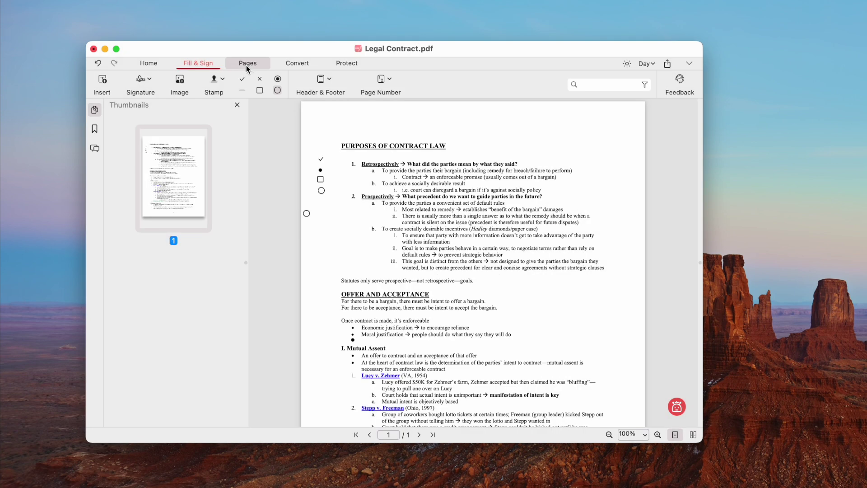
click(247, 63)
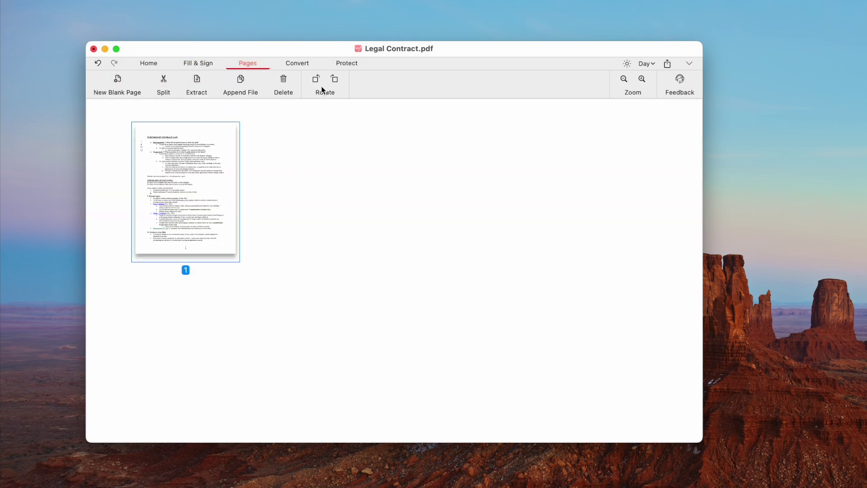
click(334, 80)
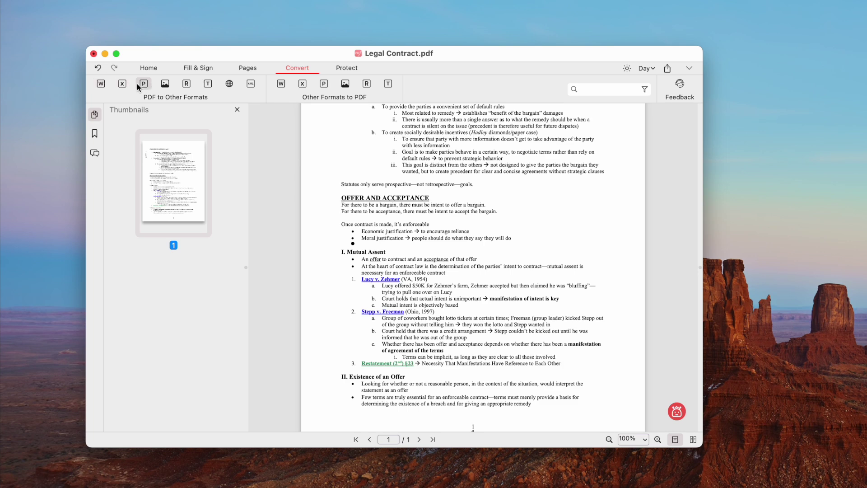
click(101, 83)
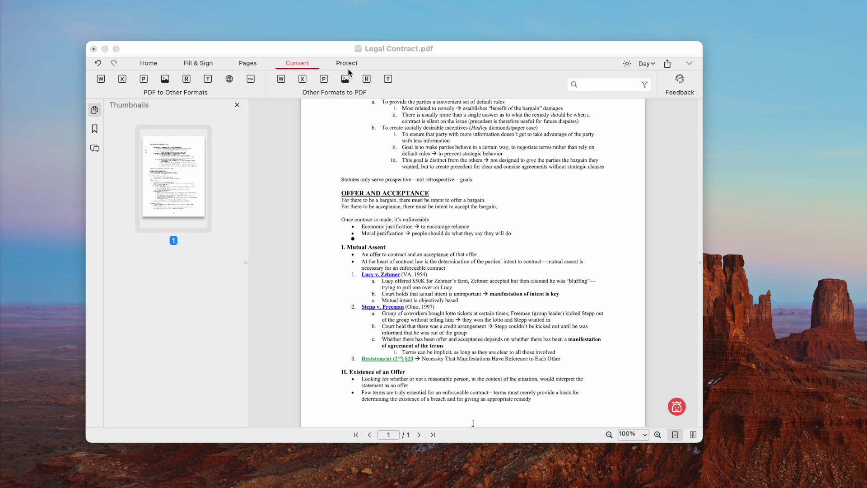
click(347, 64)
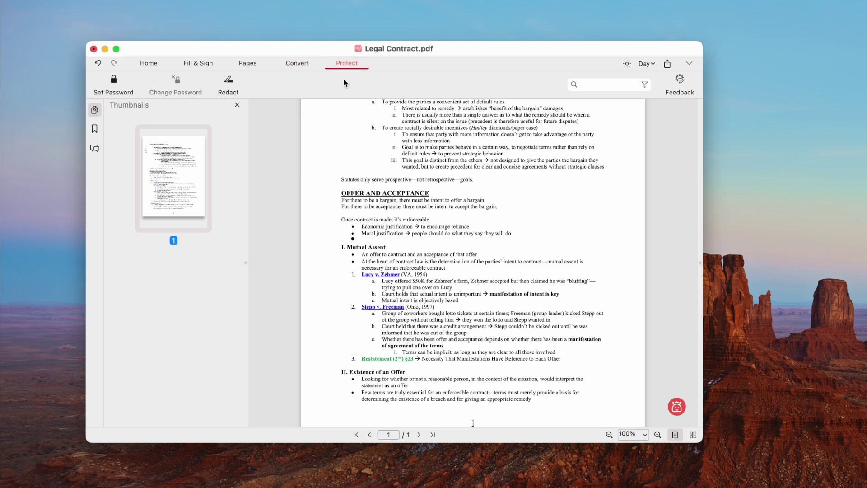
click(111, 84)
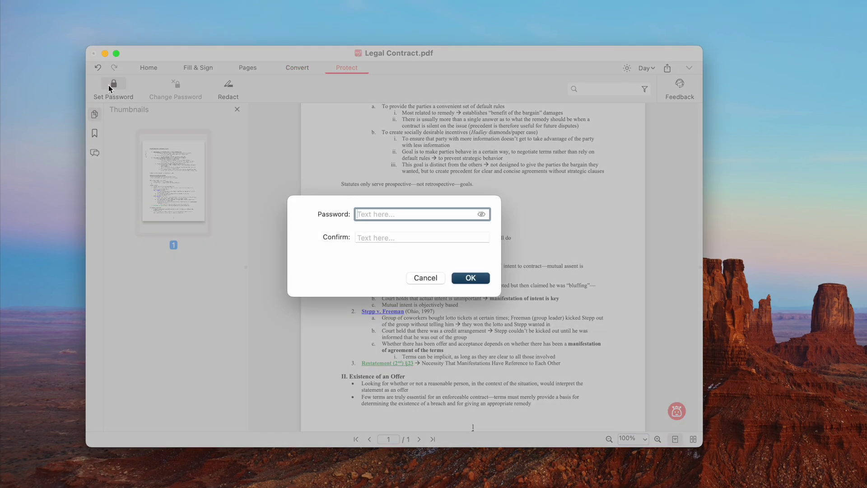
click(434, 275)
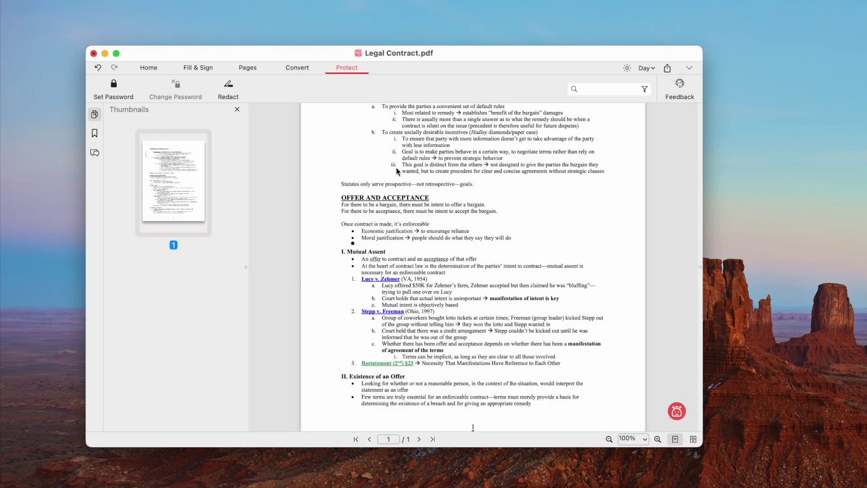
click(148, 69)
Delete the 'Most related to remedy' line and replace 'in the future?' with 'before 2020'
click(156, 77)
text(Retrospectively → What did the parties mean by what they said? we can)
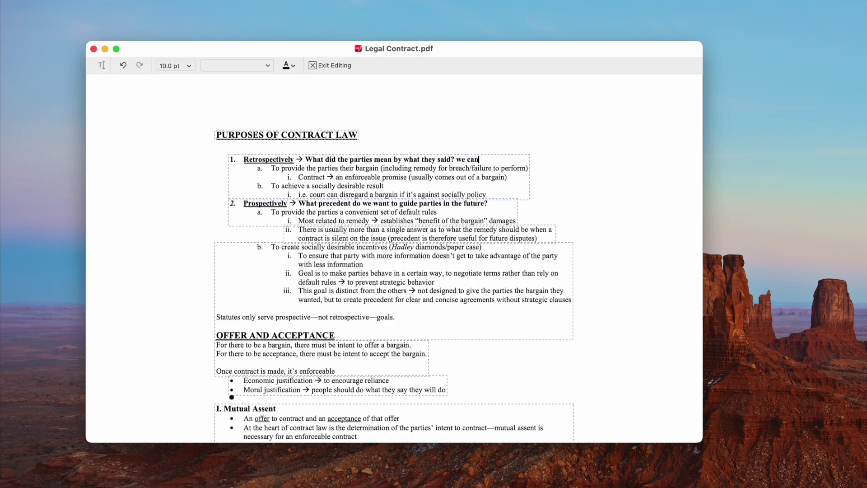
text(add new texts)
drag(518, 226, 284, 225)
key(BackSpace)
drag(444, 209, 488, 210)
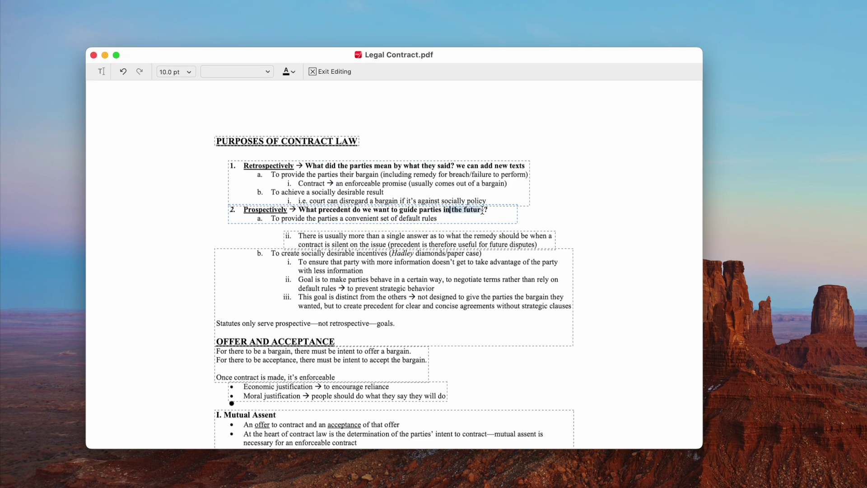
text(before 2020)
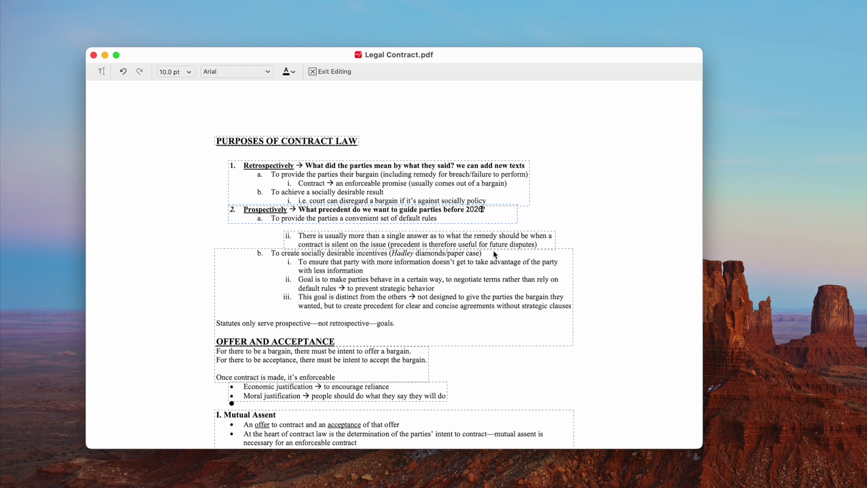
Append REVISED to the PURPOSES OF CONTRACT LAW heading and edit the last bullet's text
click(352, 141)
text(REV)
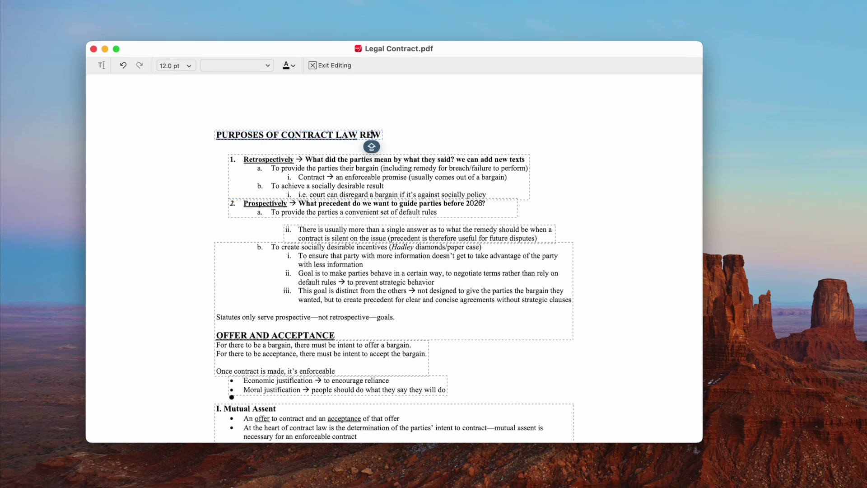
text(ISEWD)
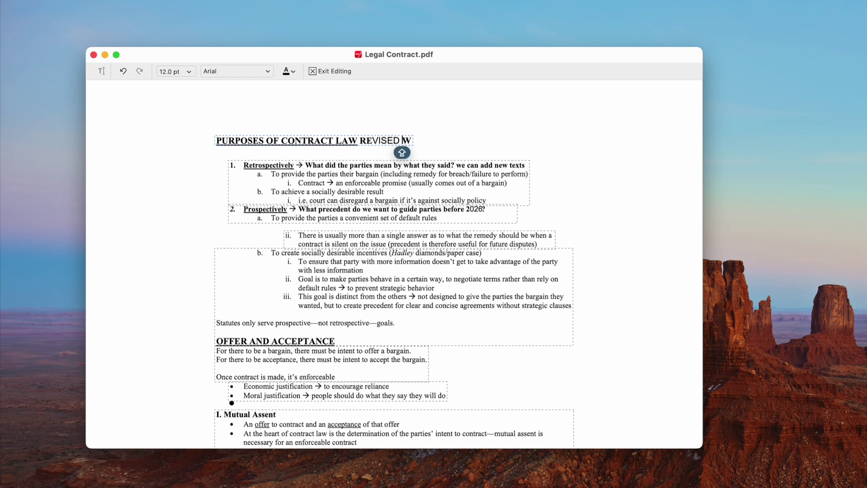
key(BackSpace)
key(Delete)
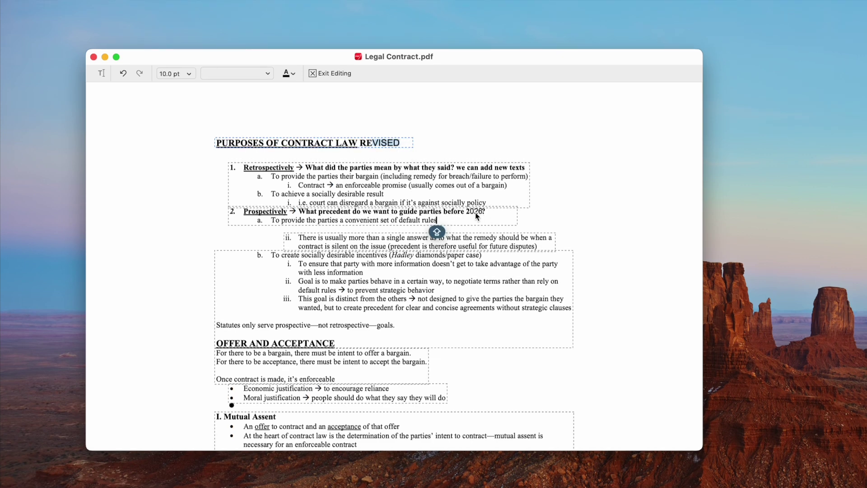
scroll(446, 300, down, 2)
scroll(447, 301, down, 2)
scroll(447, 301, down, 3)
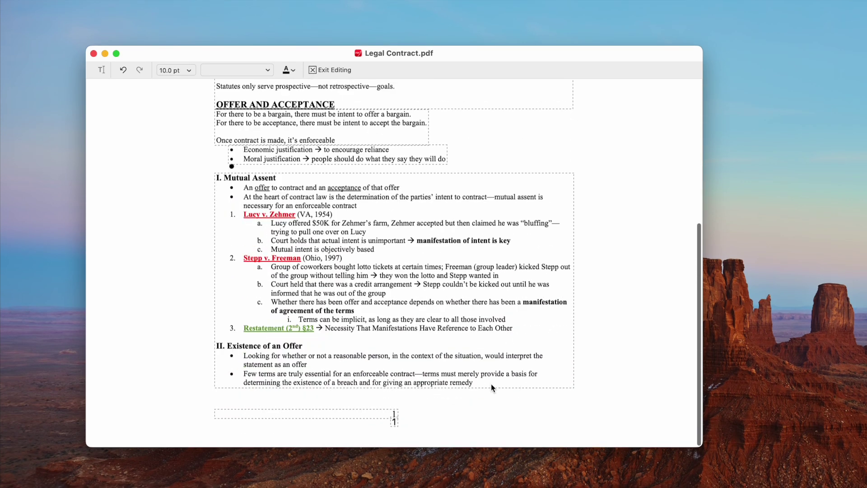
click(486, 383)
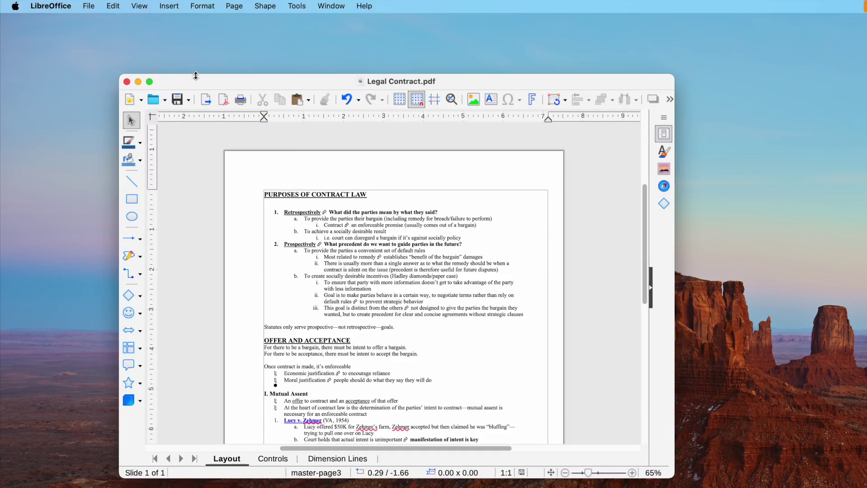
Browse LibreOffice Draw's File and Page menus, then select the 'What did the parties mean' line
click(89, 7)
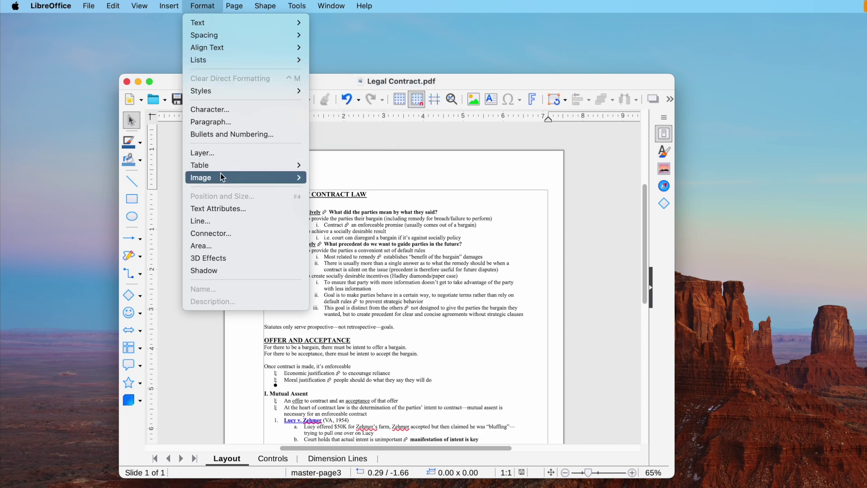
mouse_move(233, 6)
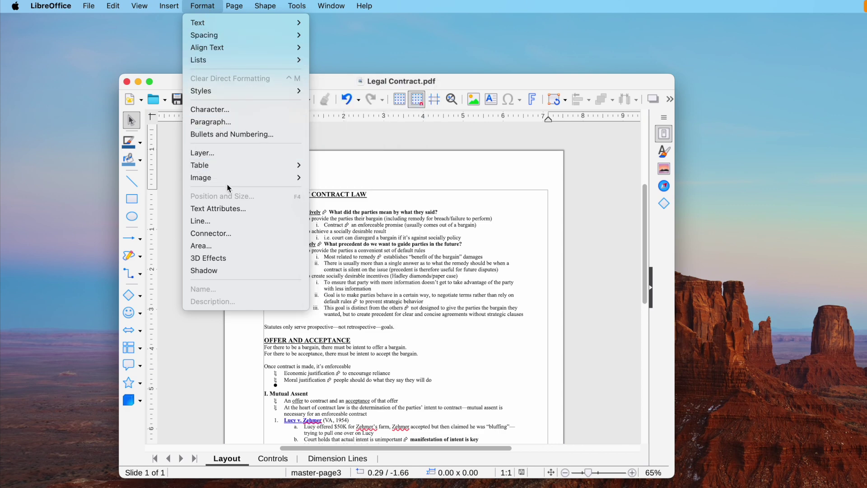
click(127, 117)
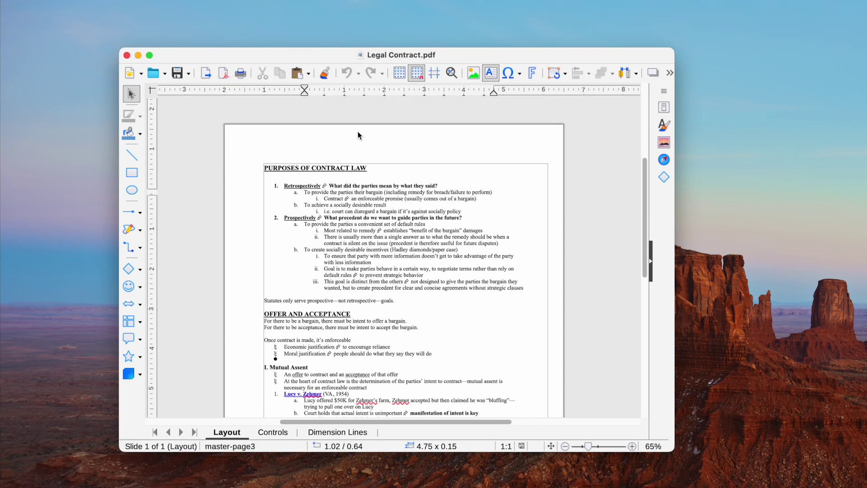
click(358, 132)
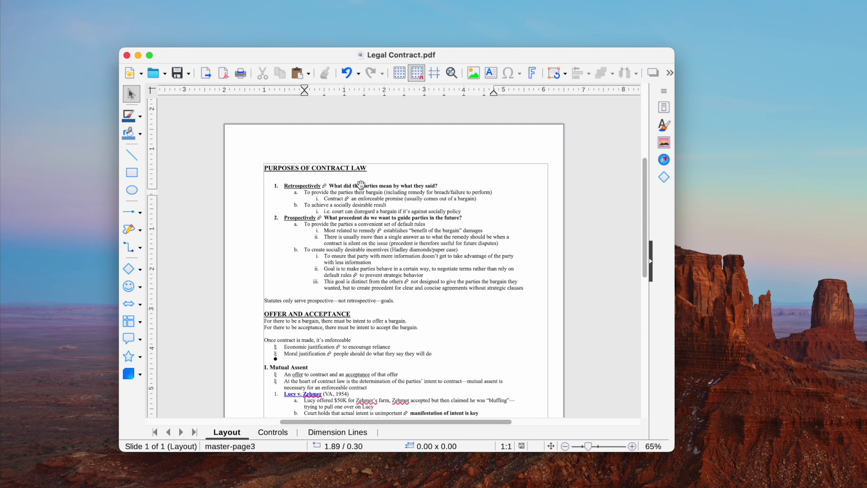
click(326, 185)
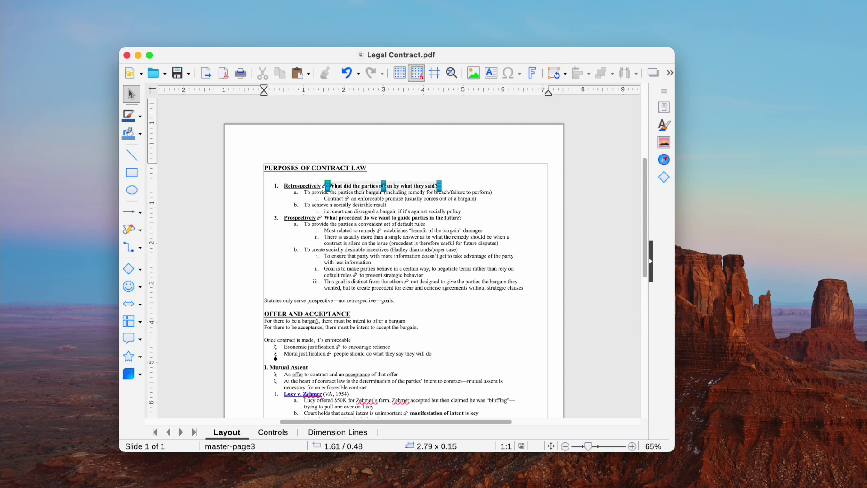
scroll(347, 330, down, 1)
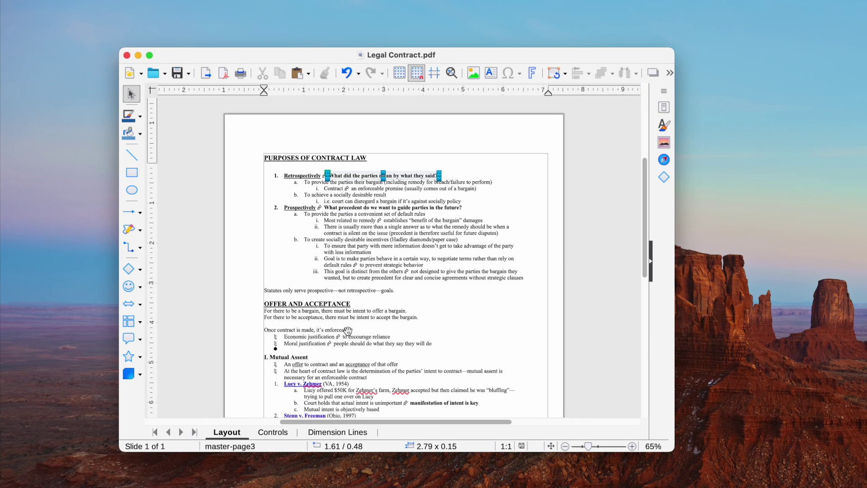
scroll(365, 303, up, 5)
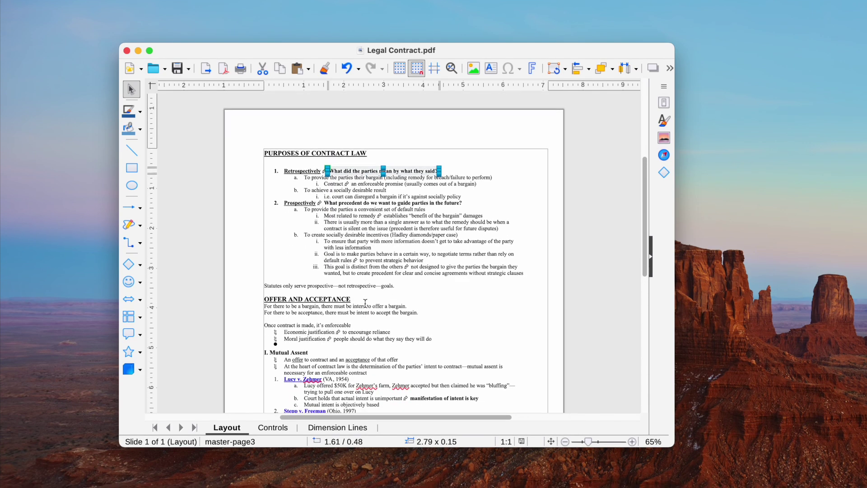
click(475, 189)
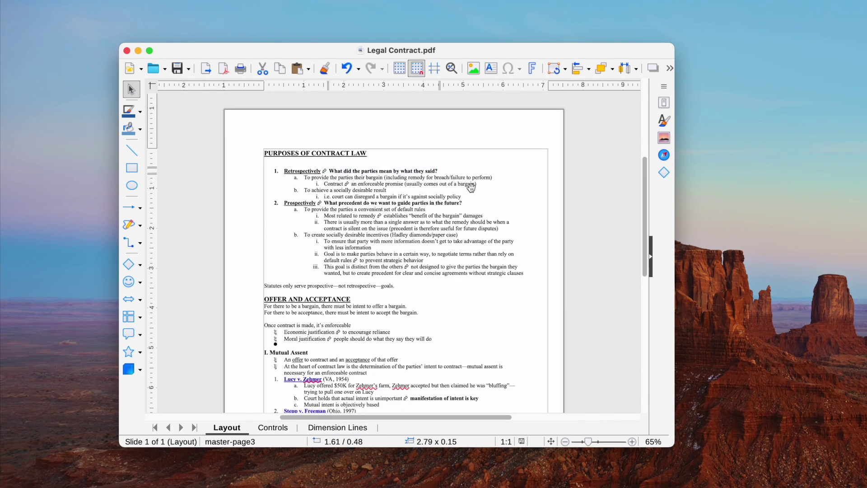
Add 'change the text here' after 'perform)' and retitle the heading REVISED IN AUG 2024
click(397, 177)
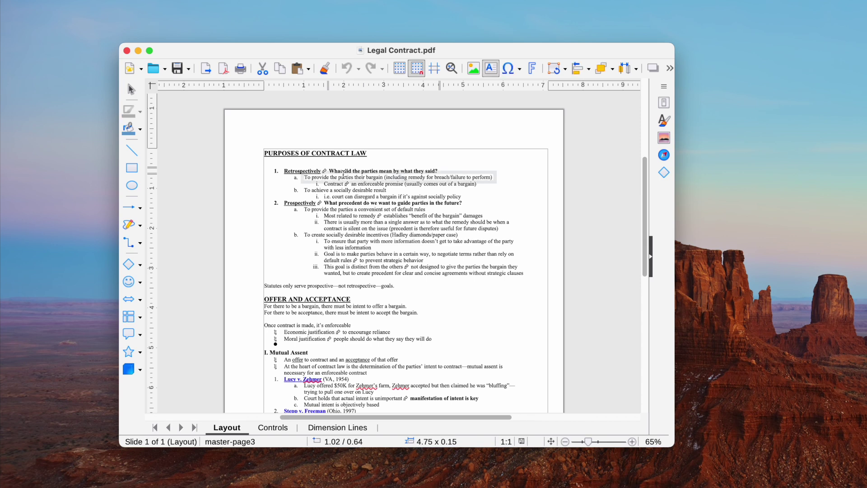
click(491, 176)
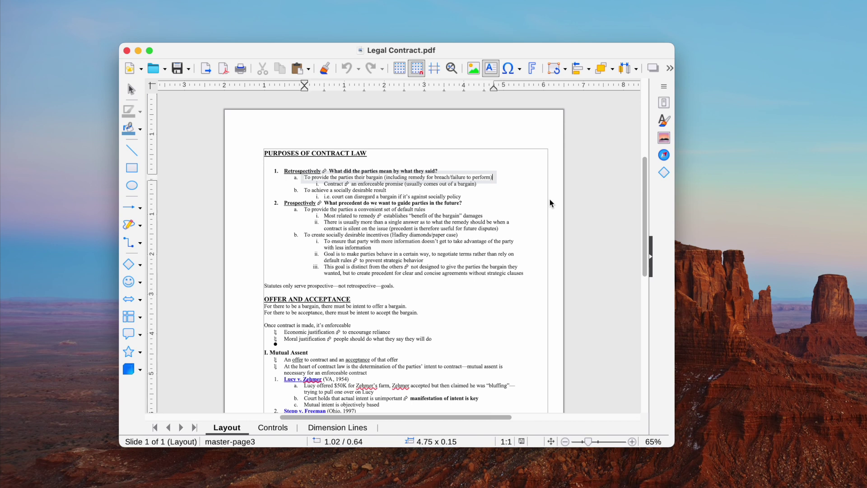
text(change the text here)
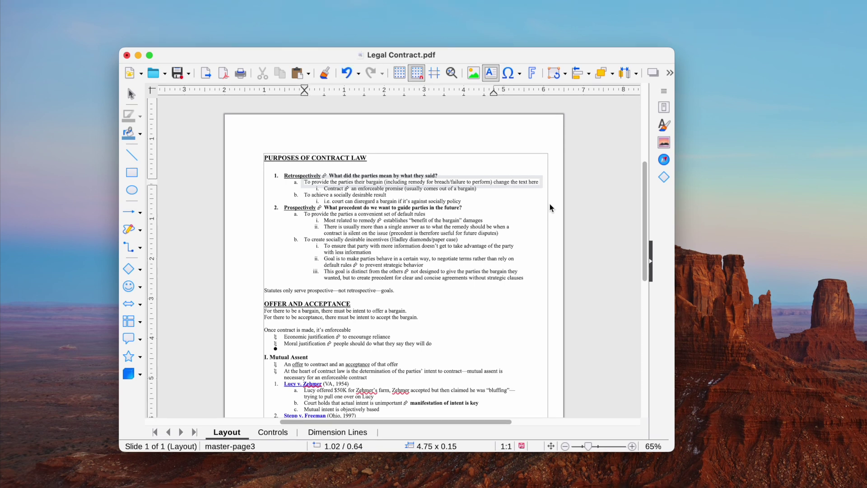
double_click(357, 158)
text(RE)
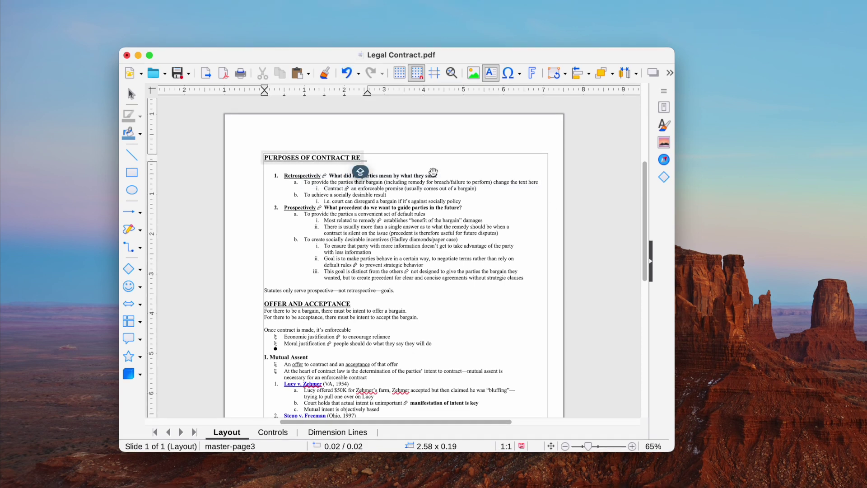
text(VISED IN)
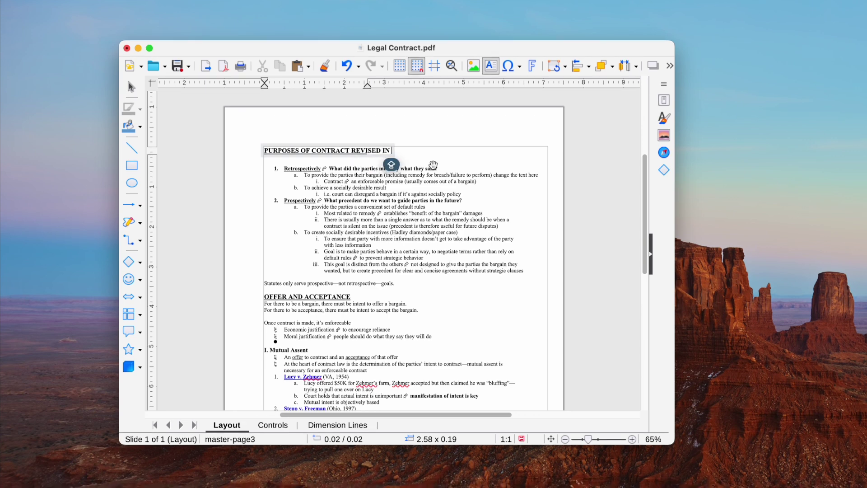
text( AUG 2024)
scroll(433, 166, down, 2)
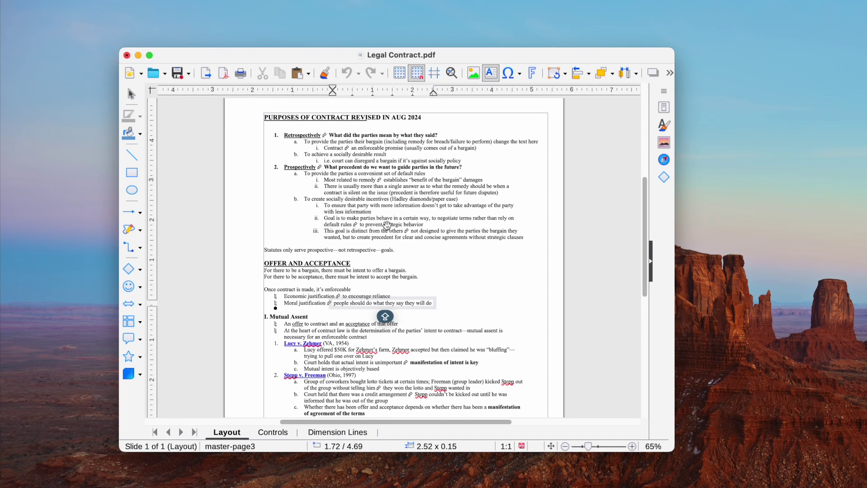
Delete the Economic and Moral bullet marks
click(275, 308)
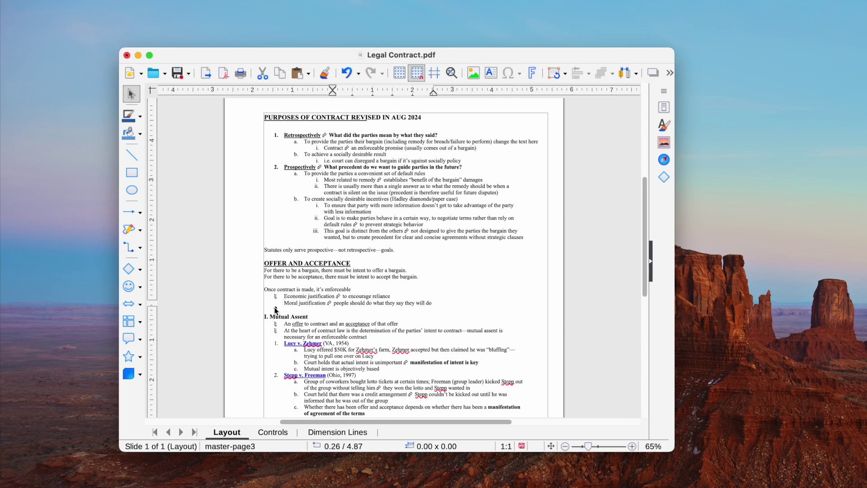
shift+click(276, 298)
key(Delete)
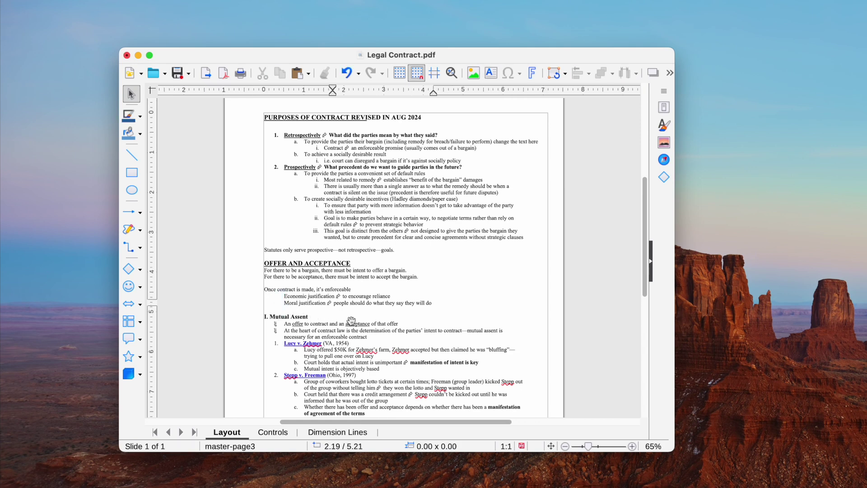
scroll(274, 313, down, 1)
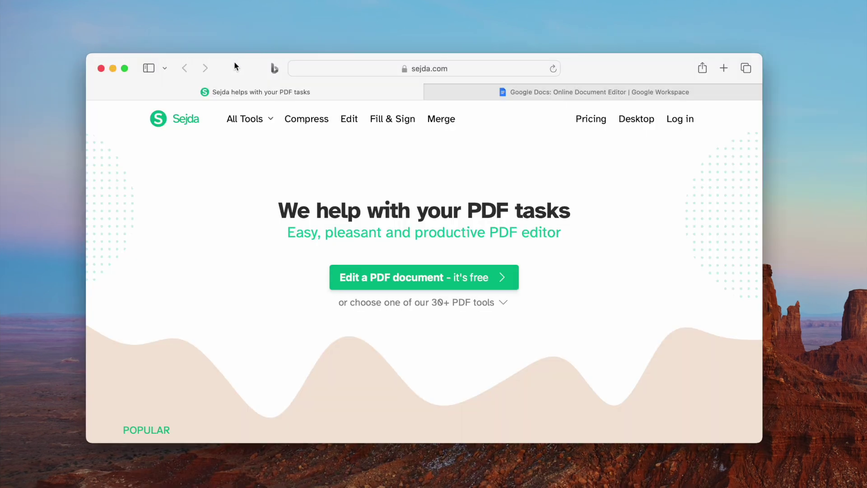
Open Sejda's 'Edit a PDF document' tool in Safari and upload Legal Contract.pdf
click(580, 92)
click(295, 94)
click(269, 121)
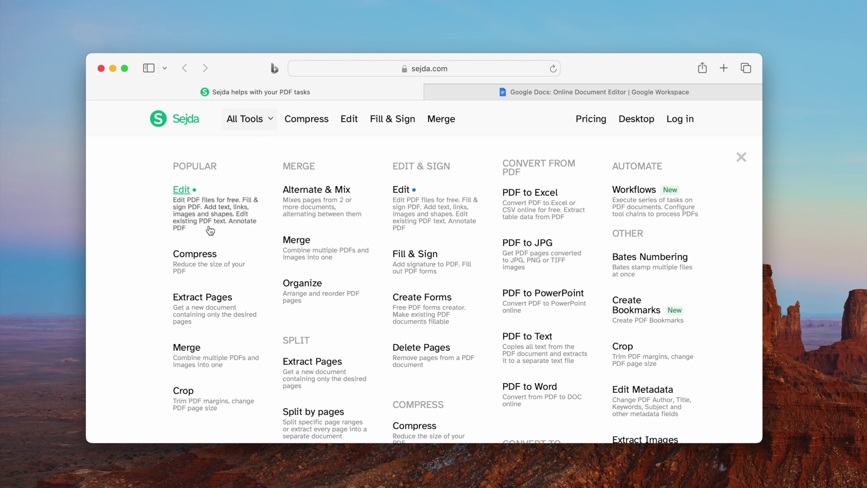
click(738, 158)
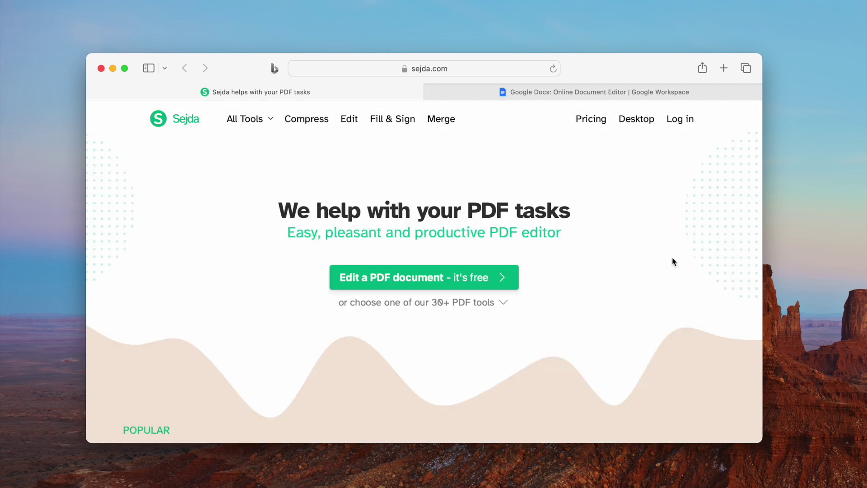
click(444, 277)
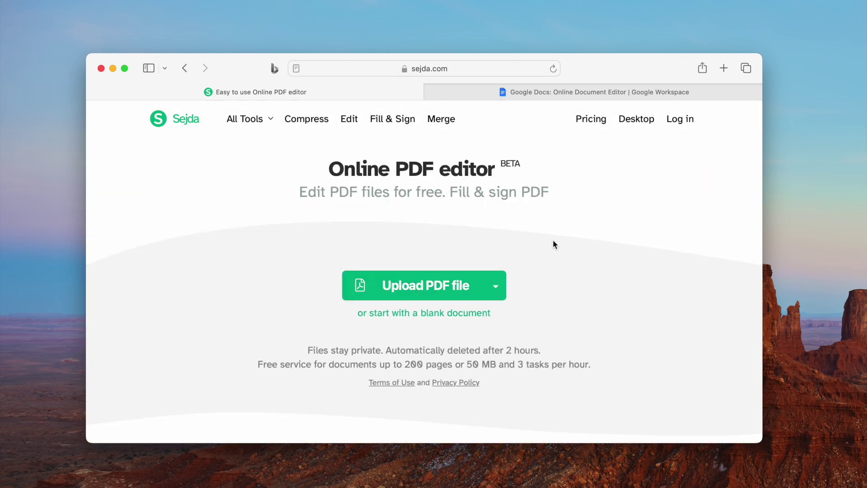
scroll(345, 342, down, 1)
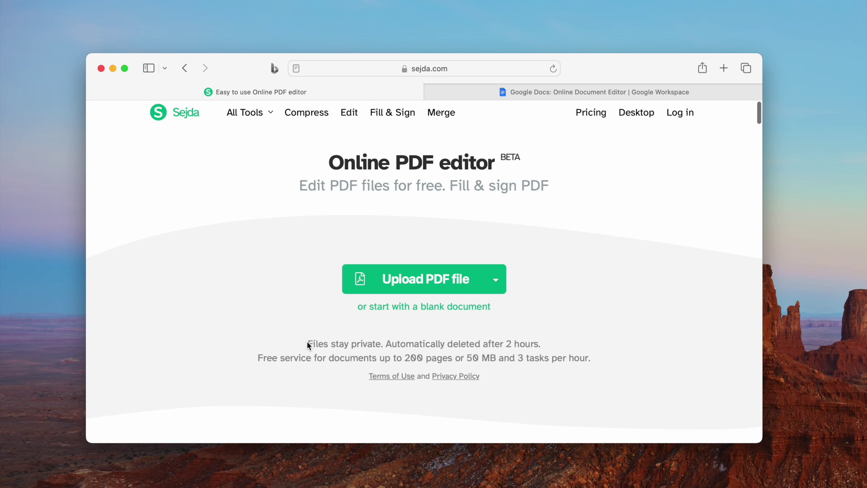
drag(307, 341, 570, 365)
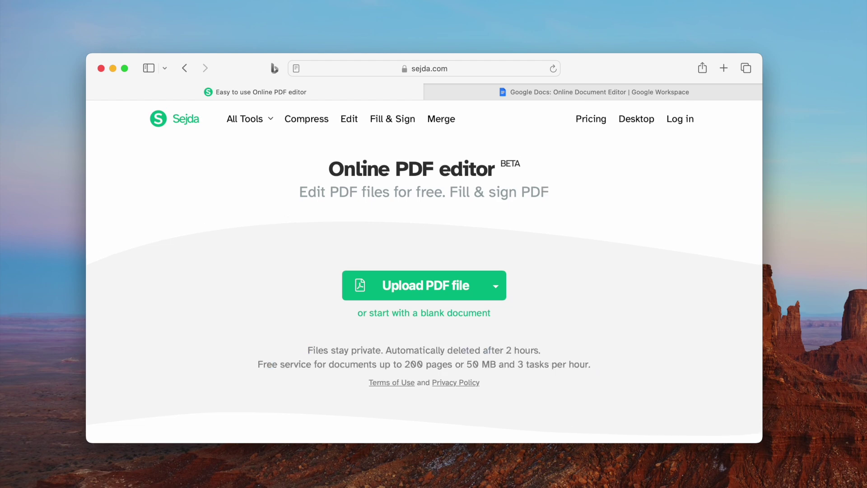
drag(597, 365, 445, 290)
scroll(445, 290, down, 2)
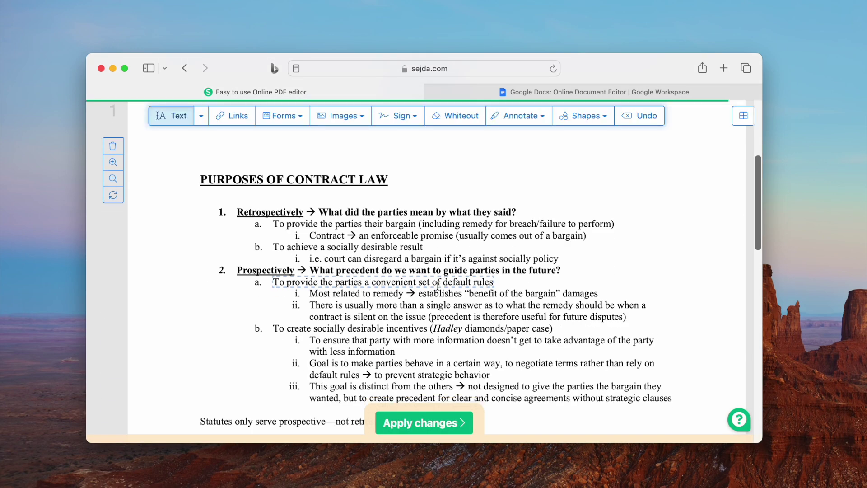
Edit the contract heading and add extra words to the end of the Contract line
click(385, 177)
text(RE)
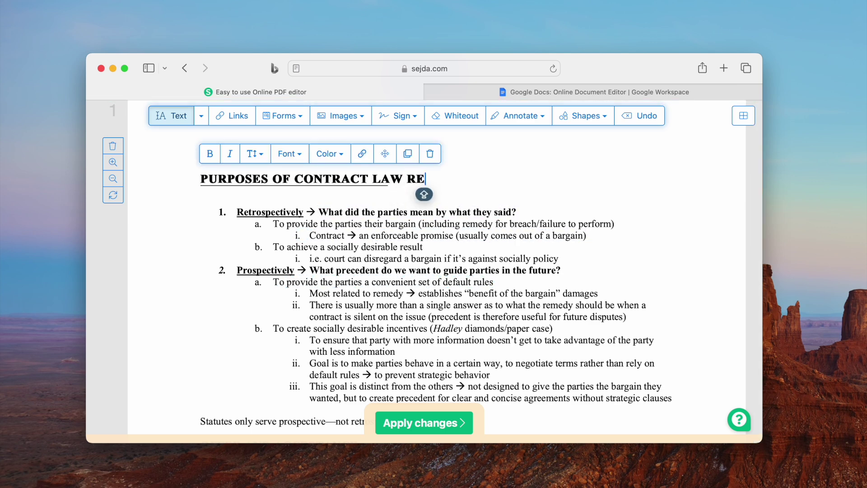
text(VISED)
click(478, 300)
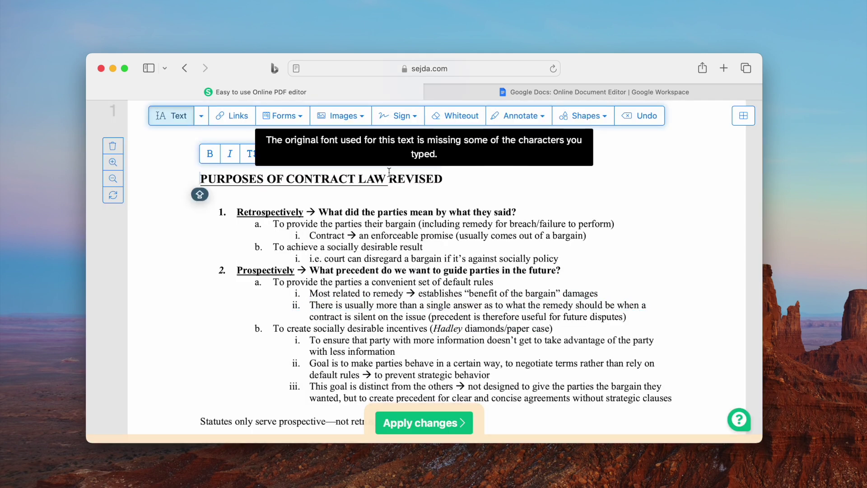
click(579, 234)
text(add new texts here, but it wo)
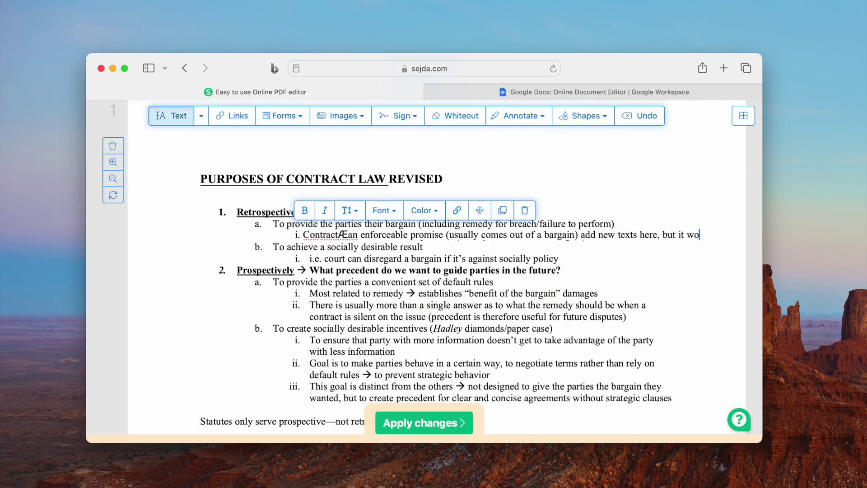
text( wrap the texts)
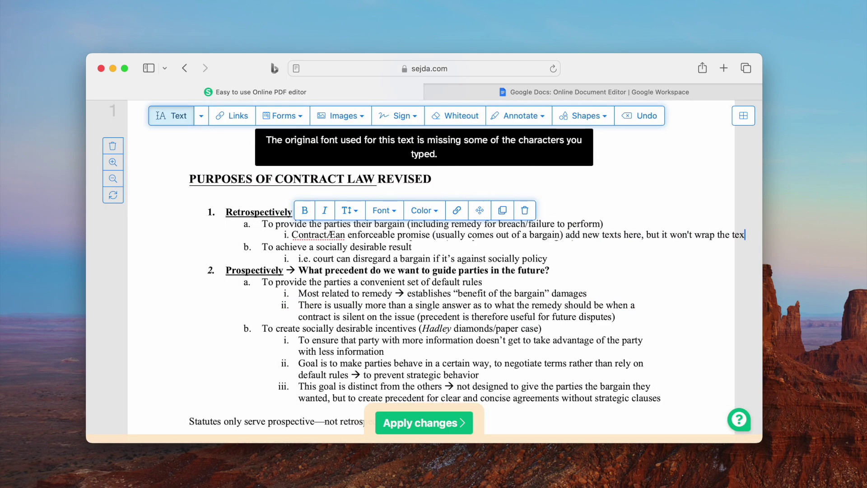
scroll(345, 334, down, 2)
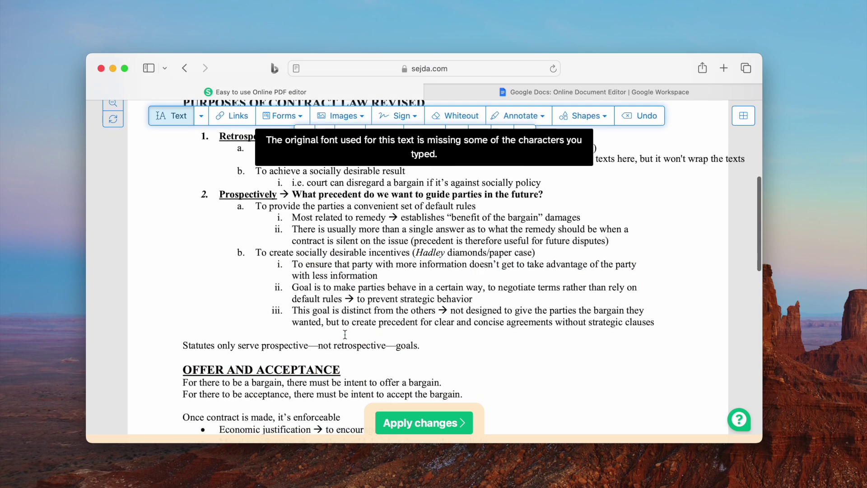
Delete the entire 'Statutes only serve…' line
click(409, 345)
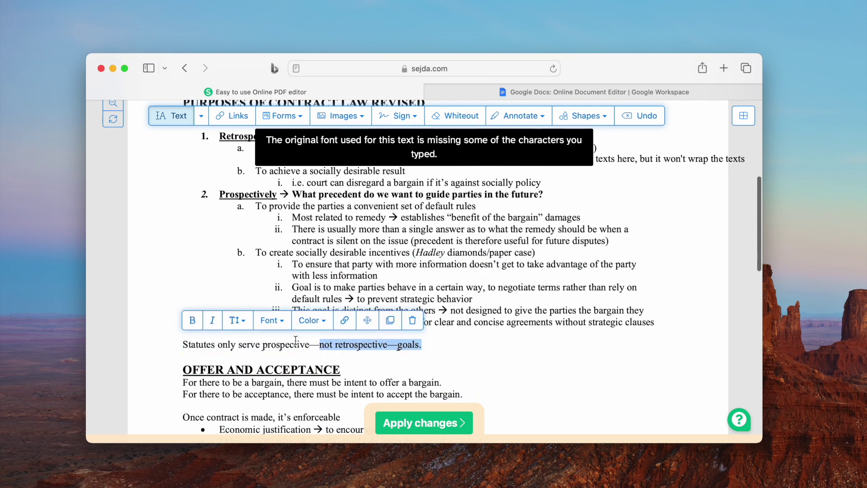
drag(416, 345, 208, 339)
key(BackSpace)
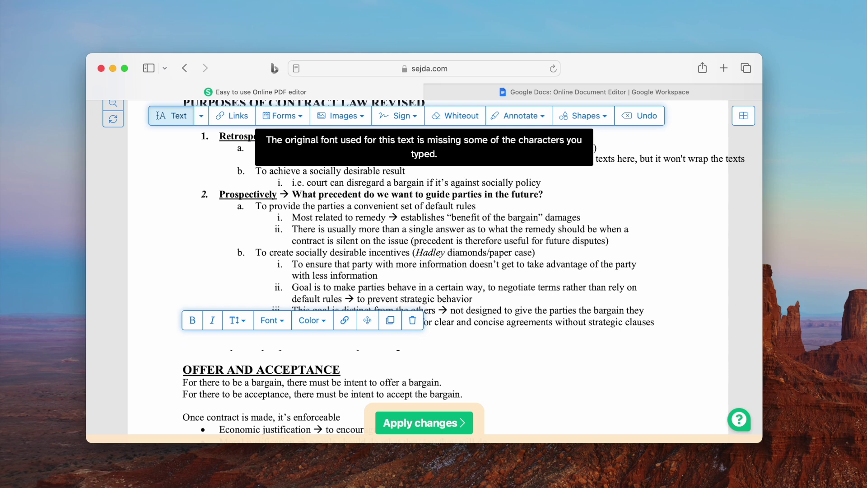
scroll(359, 347, down, 3)
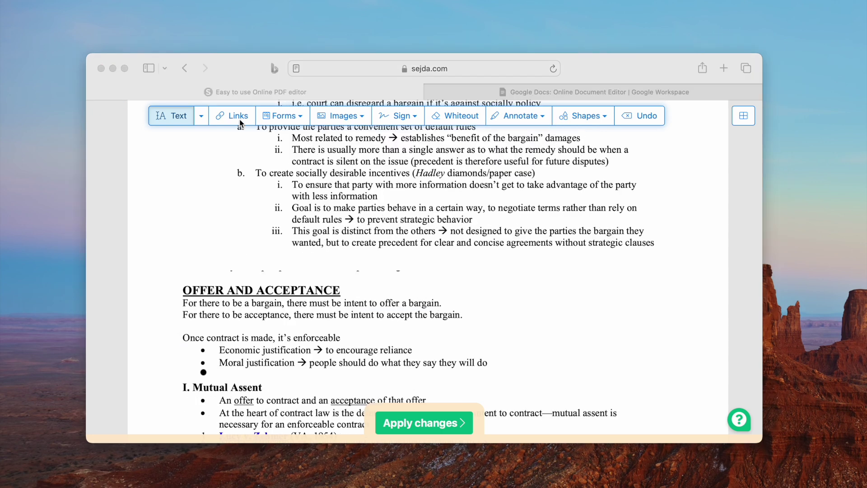
Add Forms checkmark symbols beside items a. and b. and apply all changes
click(239, 115)
drag(340, 203, 399, 214)
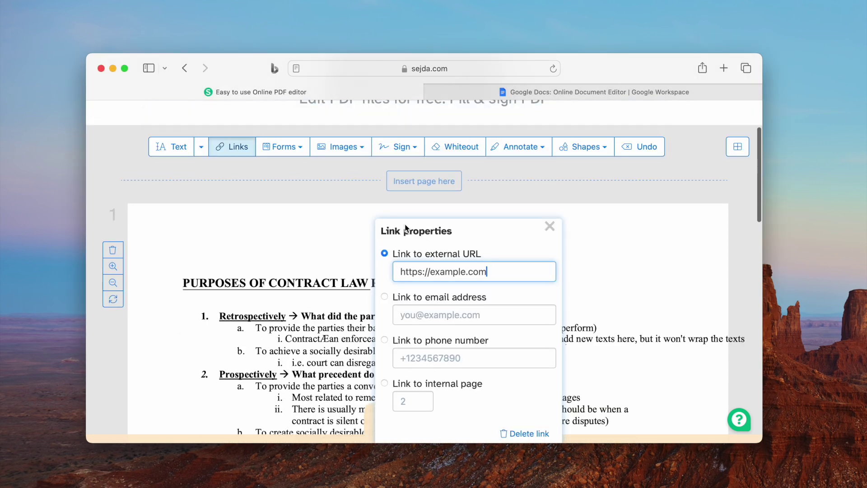
click(549, 225)
click(283, 146)
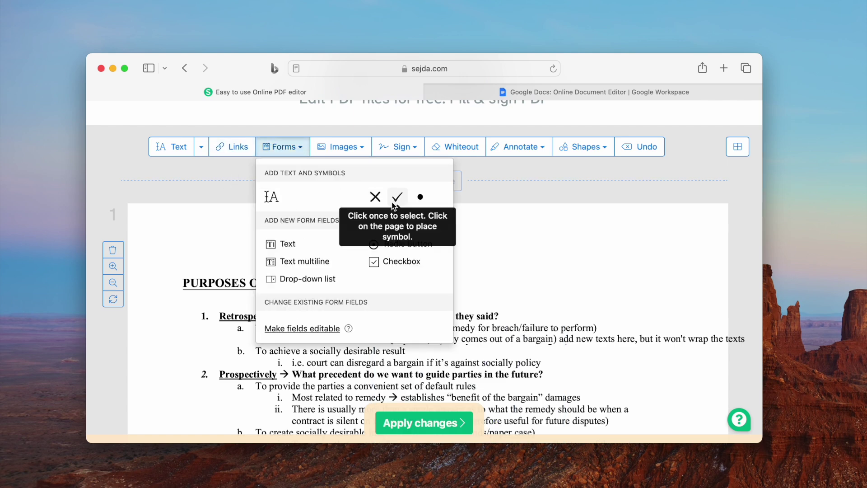
click(398, 197)
click(227, 328)
click(226, 350)
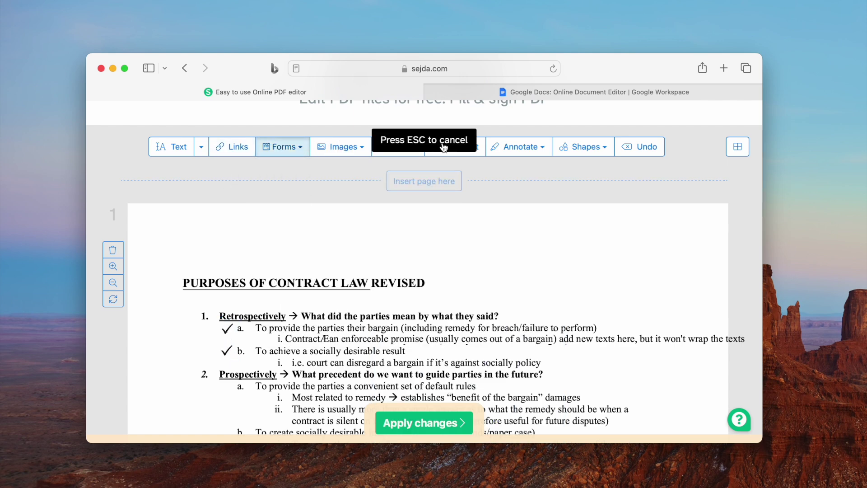
key(Escape)
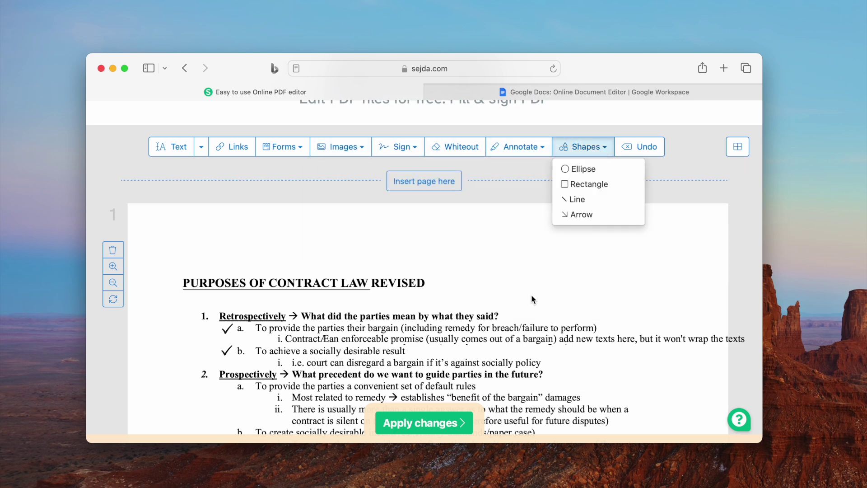
click(414, 423)
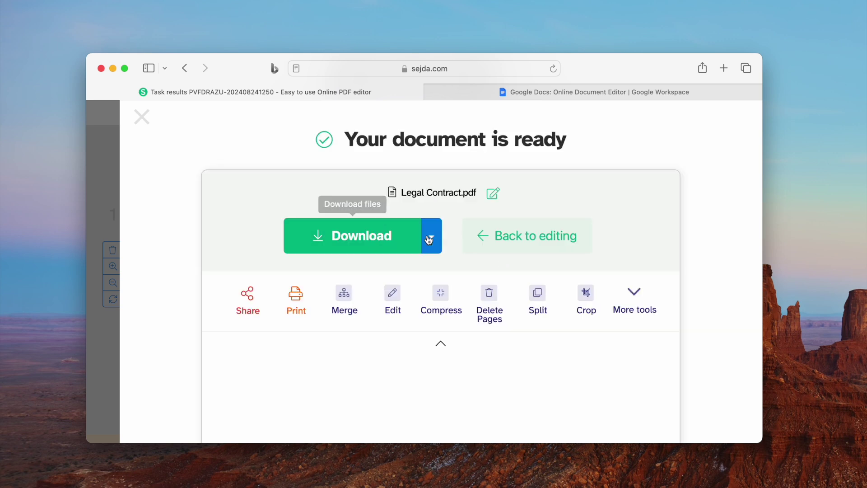
Show Sejda's download options, then upload Legal Contract.pdf to My Drive and open it in Google Docs
click(433, 240)
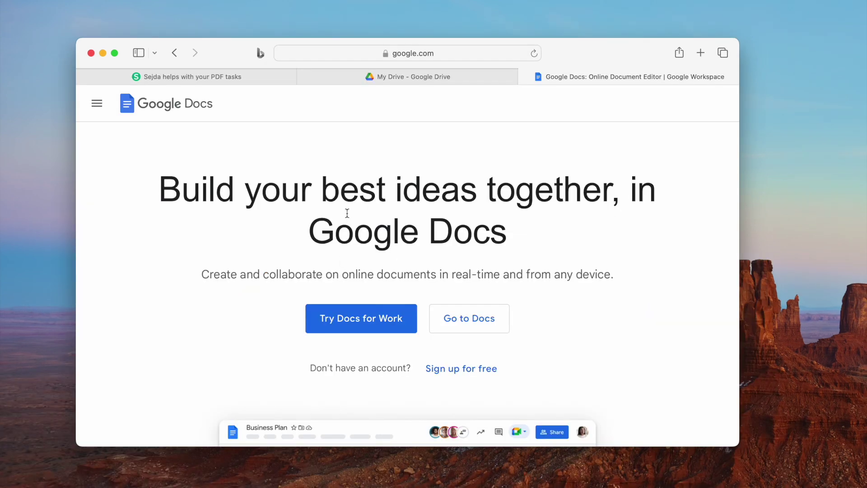
scroll(347, 213, down, 3)
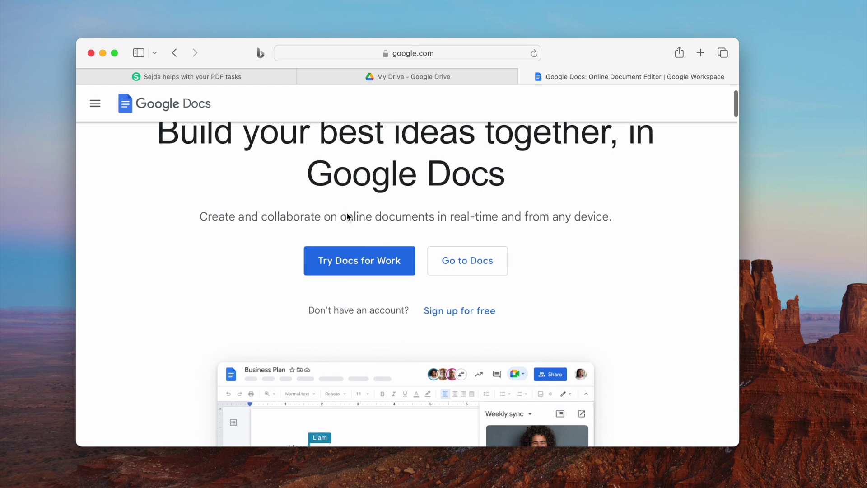
scroll(360, 215, up, 2)
scroll(386, 216, up, 2)
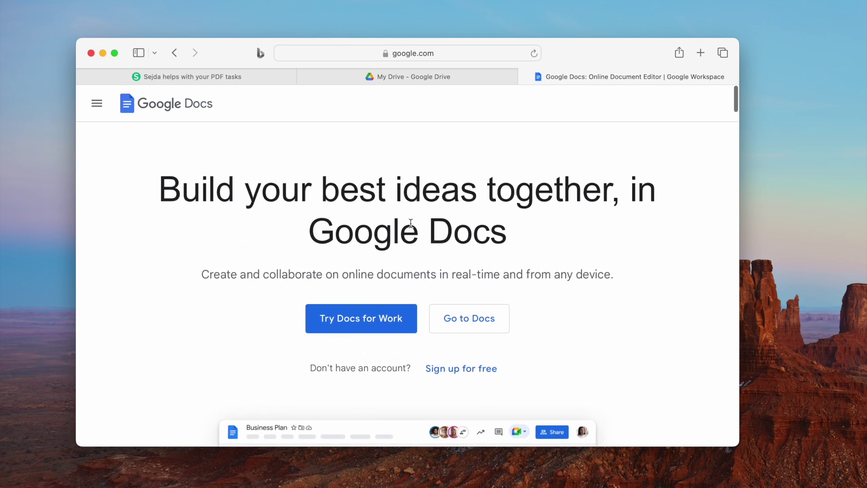
click(408, 79)
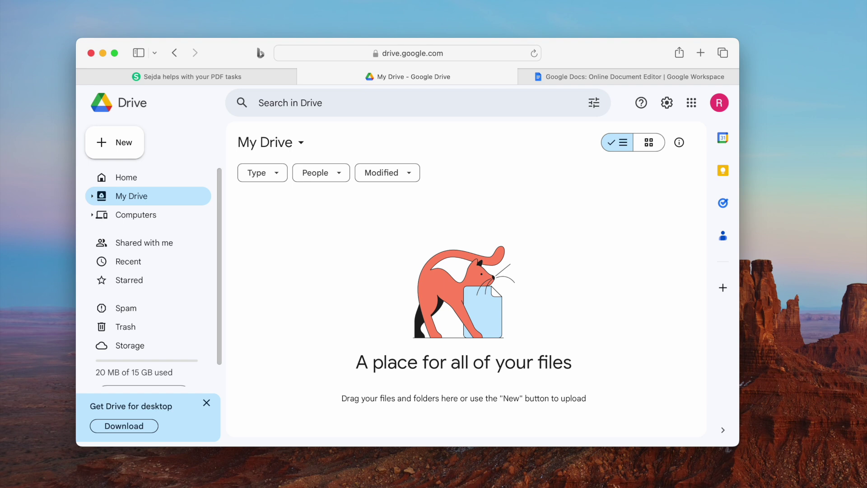
drag(504, 281, 412, 276)
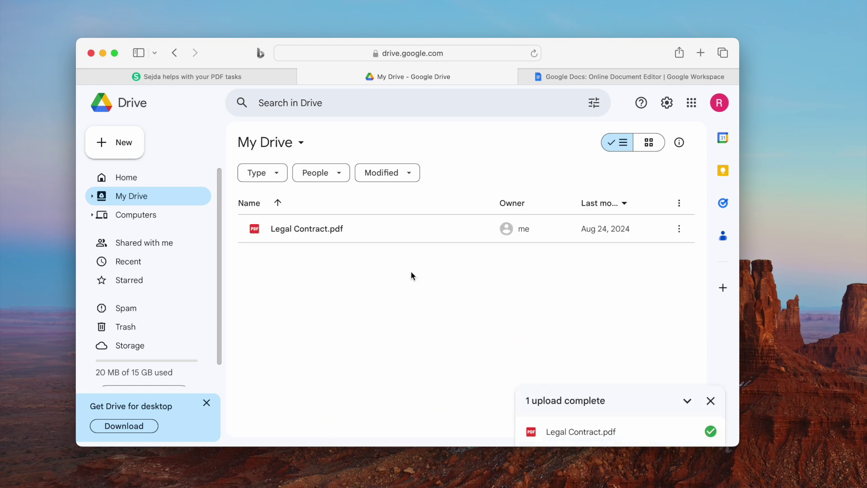
click(678, 228)
click(364, 285)
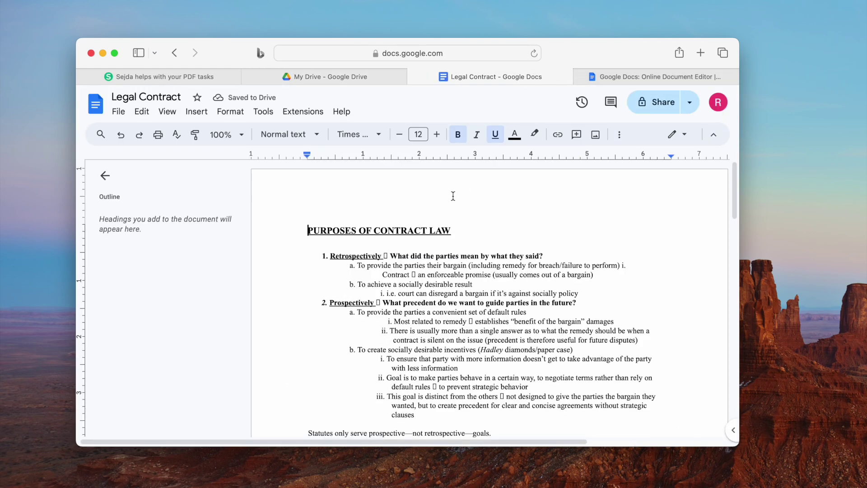
scroll(453, 196, down, 1)
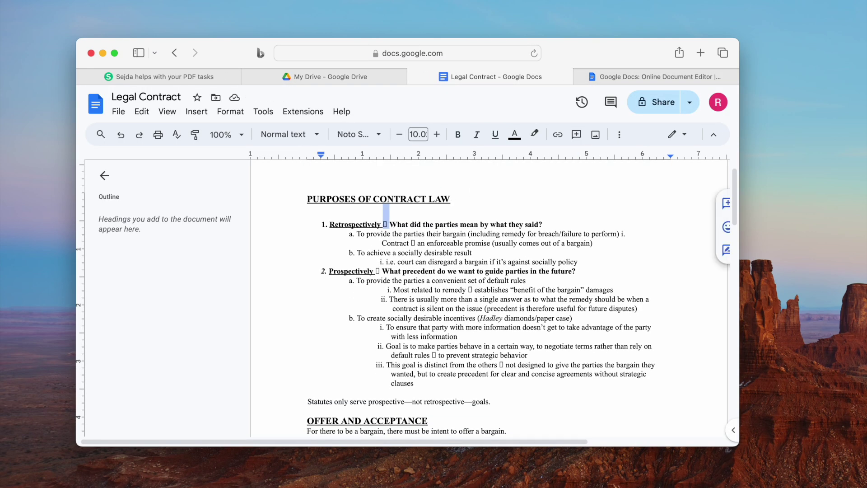
Delete the □ glyphs after Retrospectively, Prospectively, Contract and default rules
key(BackSpace)
drag(374, 272, 381, 271)
key(BackSpace)
drag(410, 243, 416, 243)
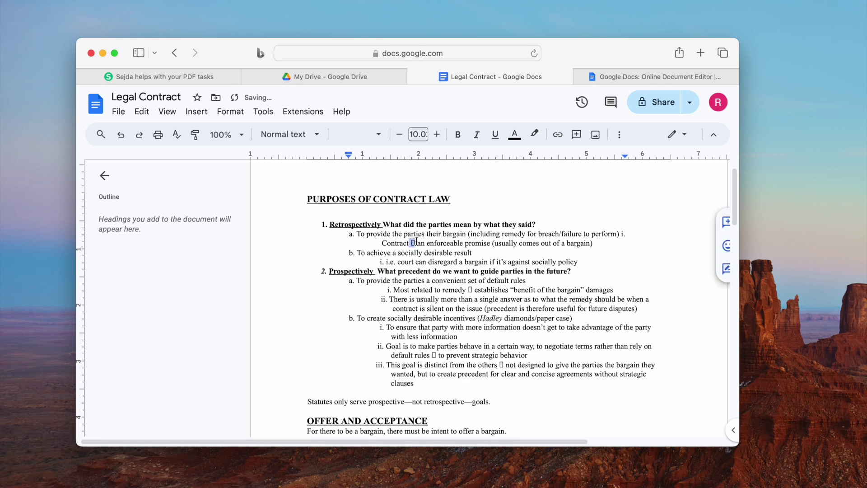
key(BackSpace)
scroll(434, 271, down, 2)
drag(431, 288, 438, 288)
key(BackSpace)
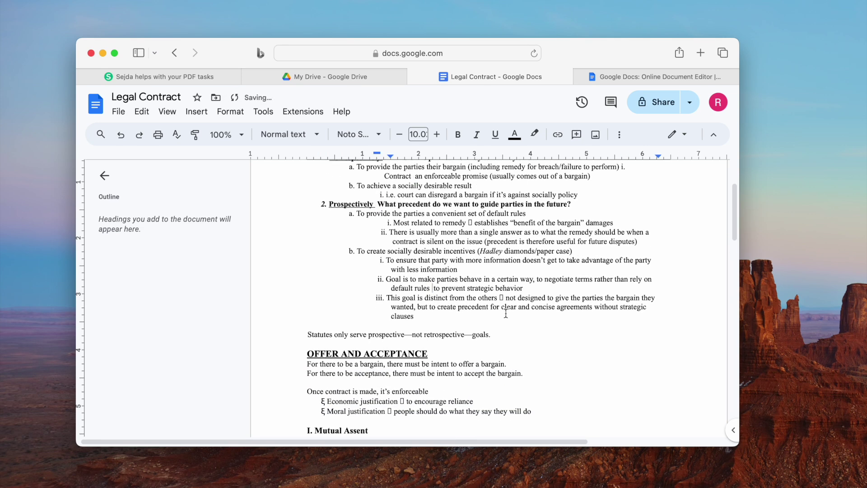
scroll(406, 345, down, 1)
Delete the ξ symbols before Economic justification and Moral justification
click(327, 374)
key(BackSpace)
key(BackSpace)
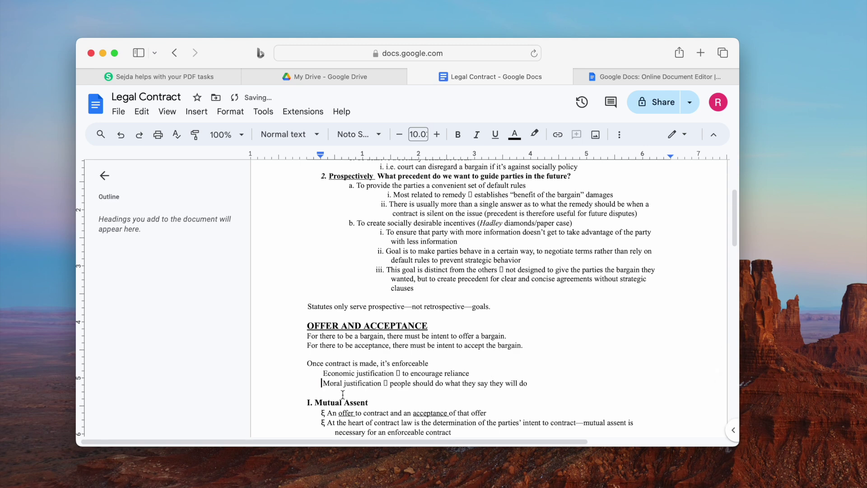
scroll(343, 394, down, 1)
click(328, 377)
key(BackSpace)
key(BackSpace)
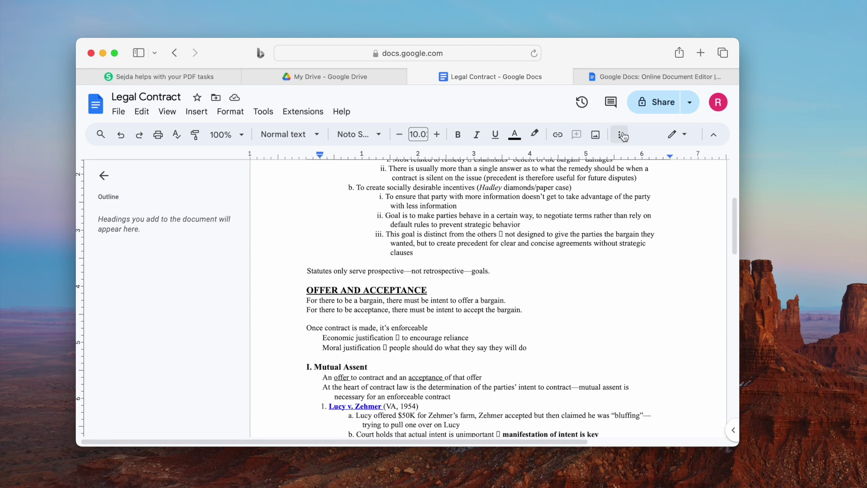
Bullet the An offer, At the heart, Economic justification and Moral justification lines
click(624, 136)
click(530, 158)
click(321, 387)
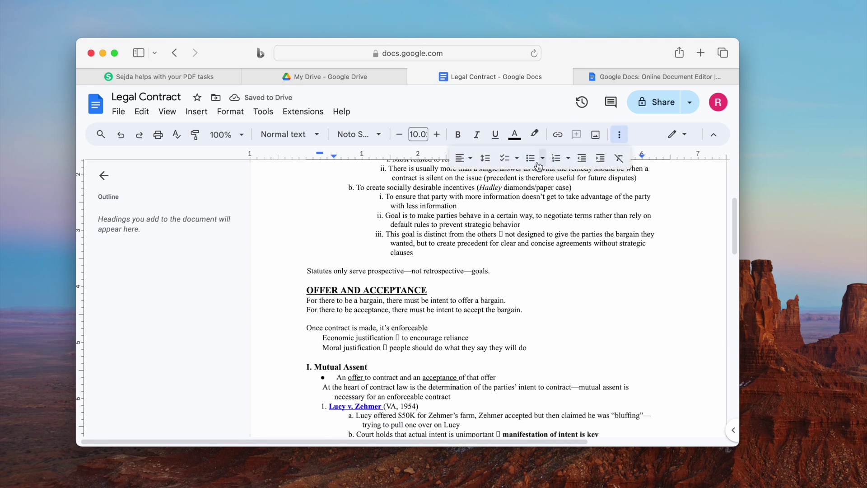
click(530, 158)
click(322, 338)
click(531, 158)
click(317, 348)
click(530, 158)
scroll(501, 338, down, 10)
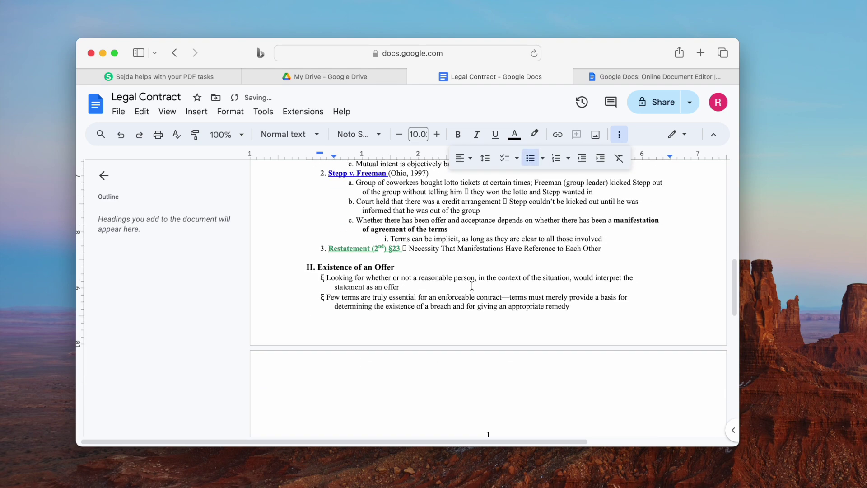
click(489, 377)
scroll(488, 377, up, 5)
scroll(502, 359, up, 5)
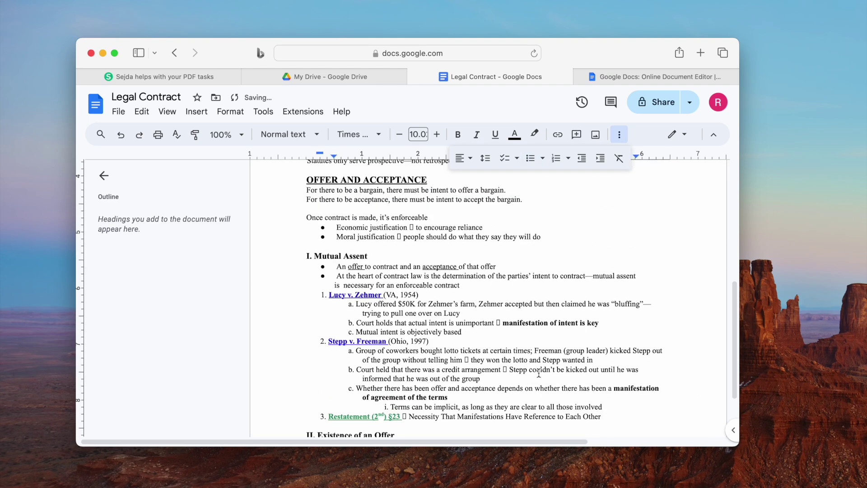
scroll(515, 349, up, 5)
scroll(530, 340, up, 2)
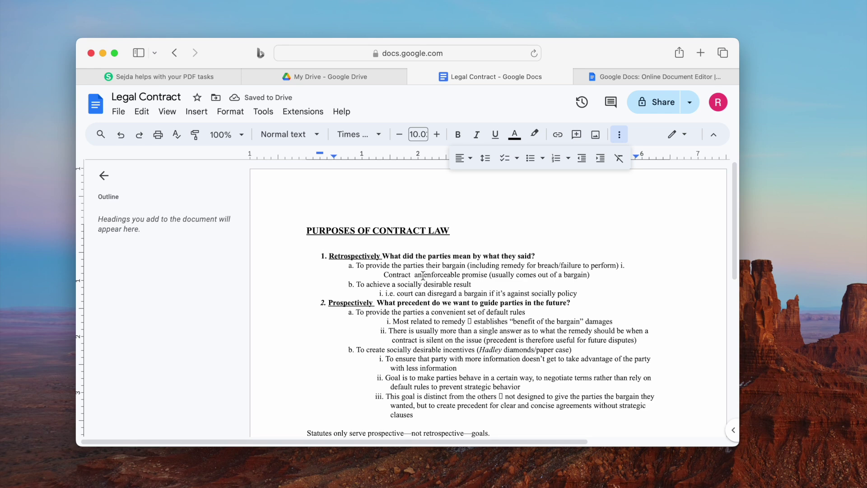
Select 'enforceable promise' and open a link box, closing it without adding a link
drag(424, 275, 488, 275)
click(557, 135)
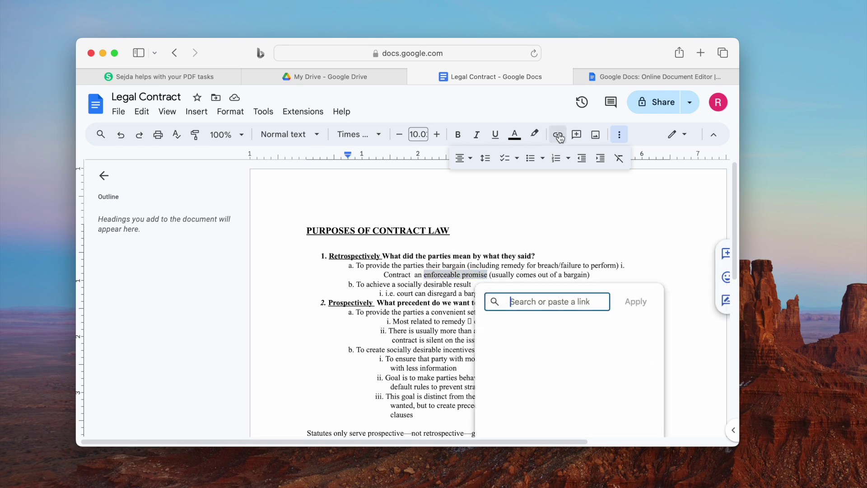
click(304, 281)
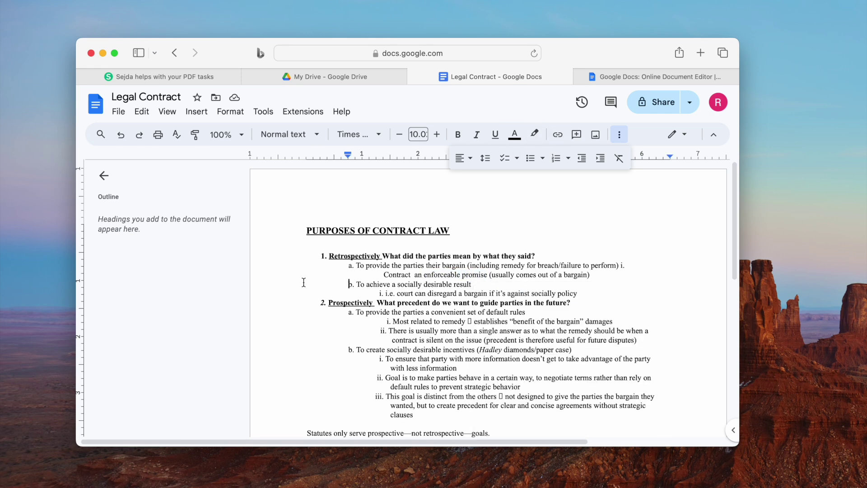
click(232, 113)
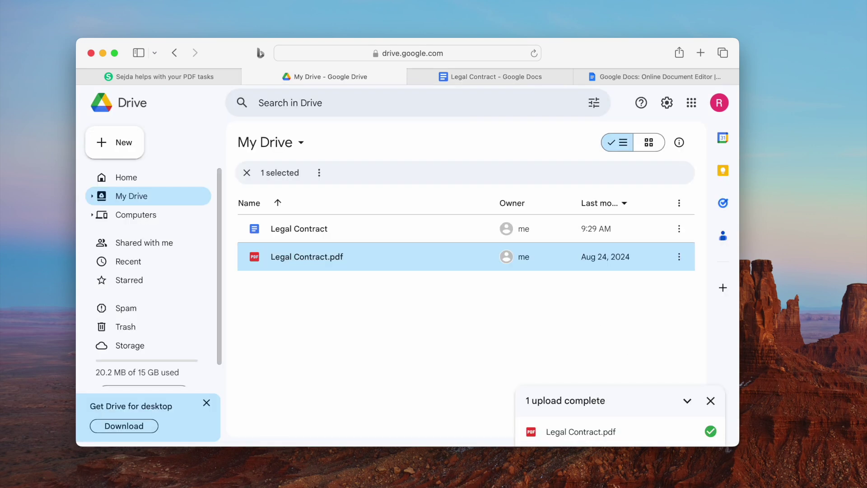
Upload Legal Contract scan.pdf to My Drive and open it as a Google Doc
drag(453, 349, 454, 349)
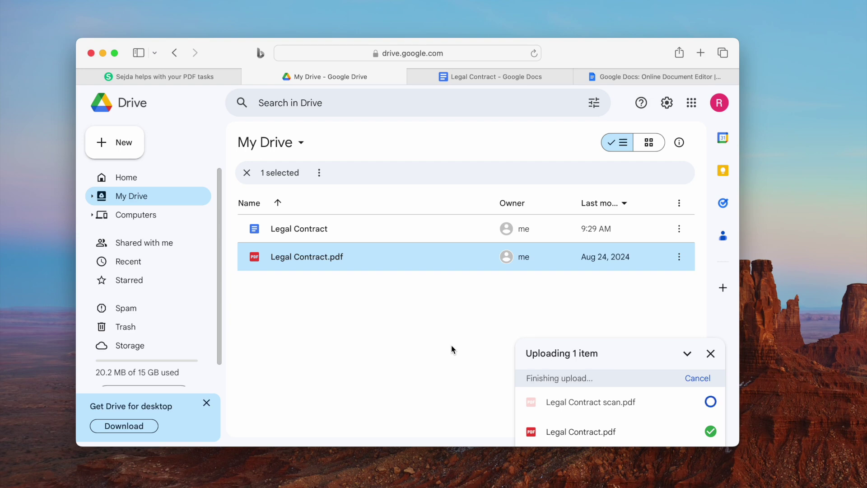
click(680, 285)
click(352, 145)
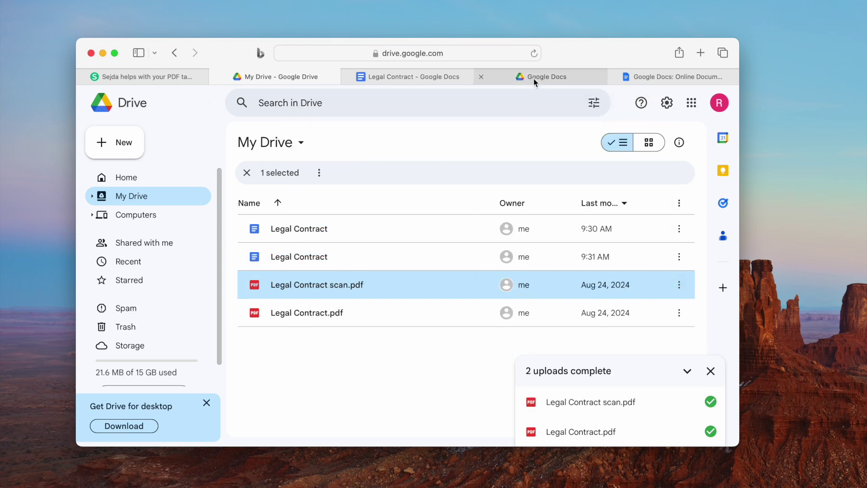
scroll(416, 267, down, 3)
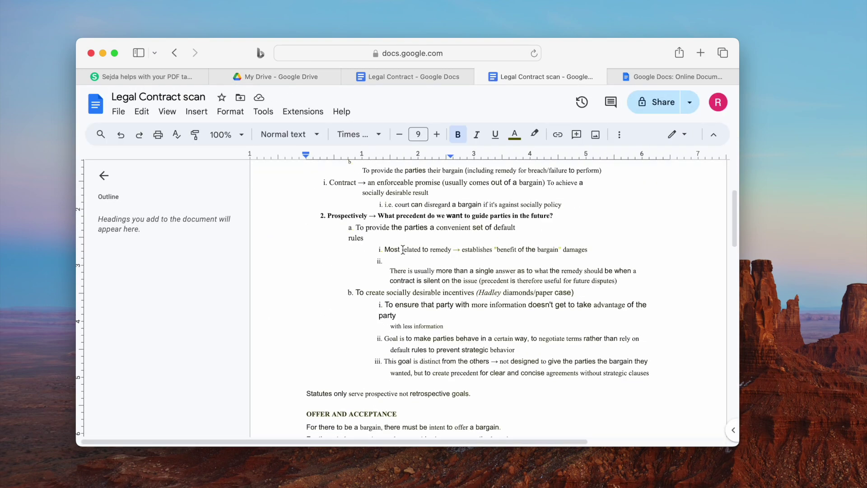
scroll(416, 267, down, 5)
scroll(415, 266, down, 5)
scroll(416, 267, down, 10)
scroll(417, 268, up, 15)
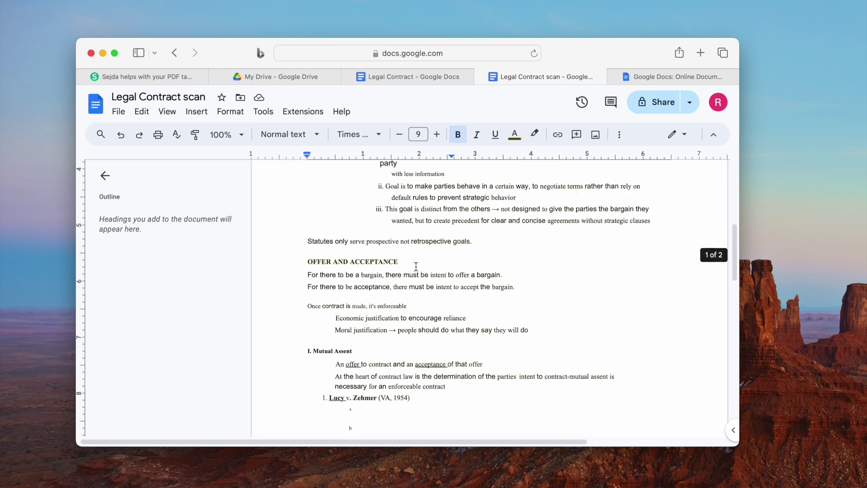
Review the Legal Contract document's File download options, then show PDF Expert's tools overview
click(413, 76)
click(119, 112)
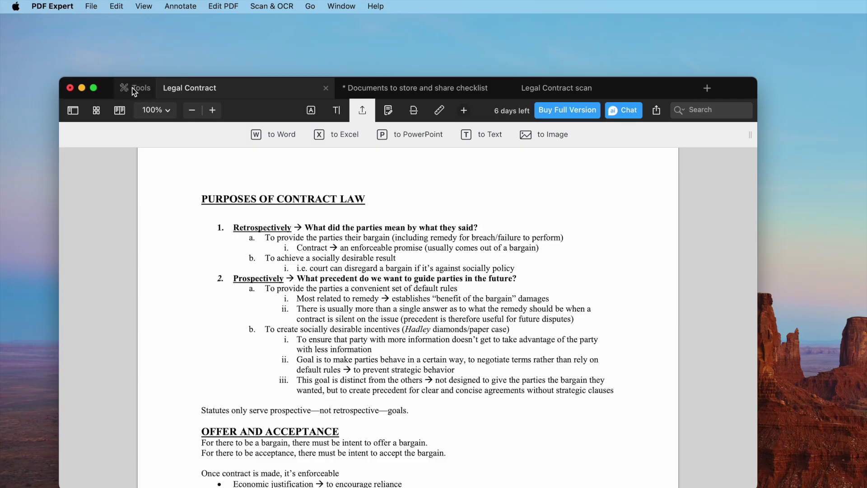
click(134, 88)
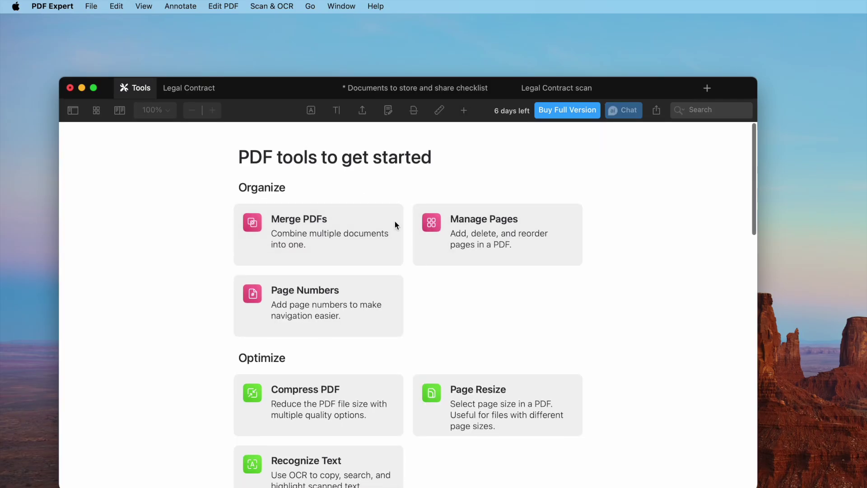
scroll(299, 219, down, 2)
scroll(299, 219, down, 4)
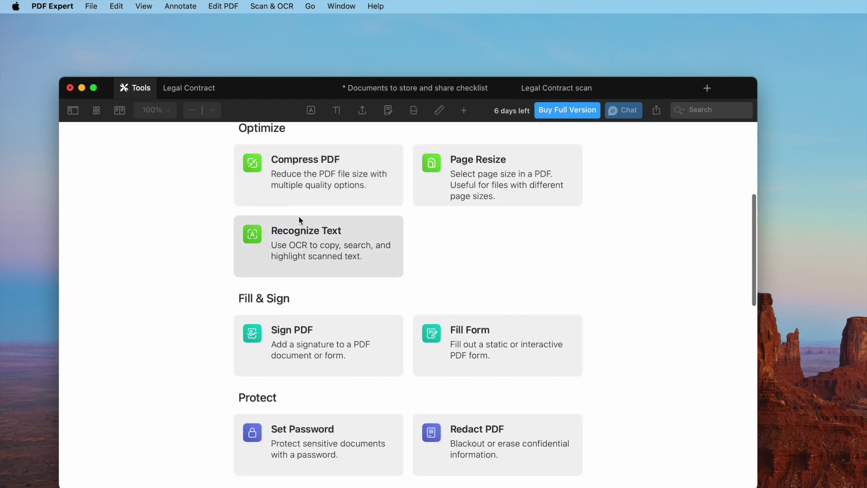
scroll(299, 219, down, 4)
scroll(299, 219, down, 3)
scroll(299, 218, down, 1)
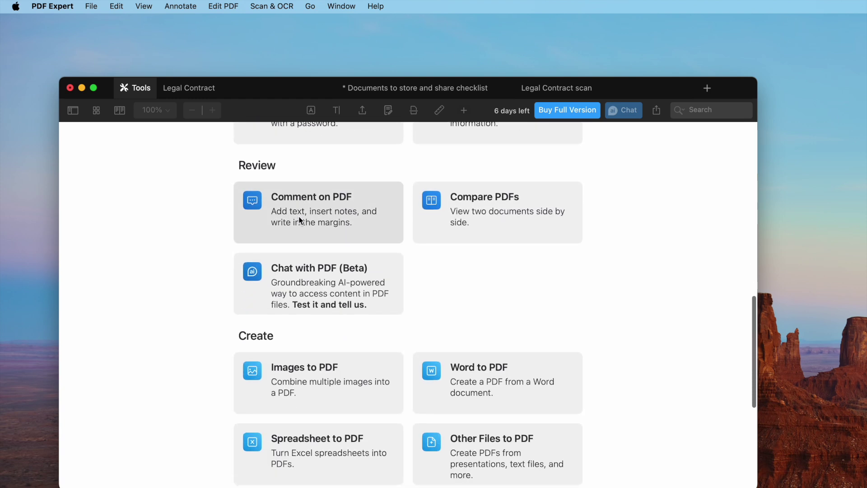
scroll(299, 219, down, 1)
scroll(299, 219, down, 2)
scroll(299, 219, down, 3)
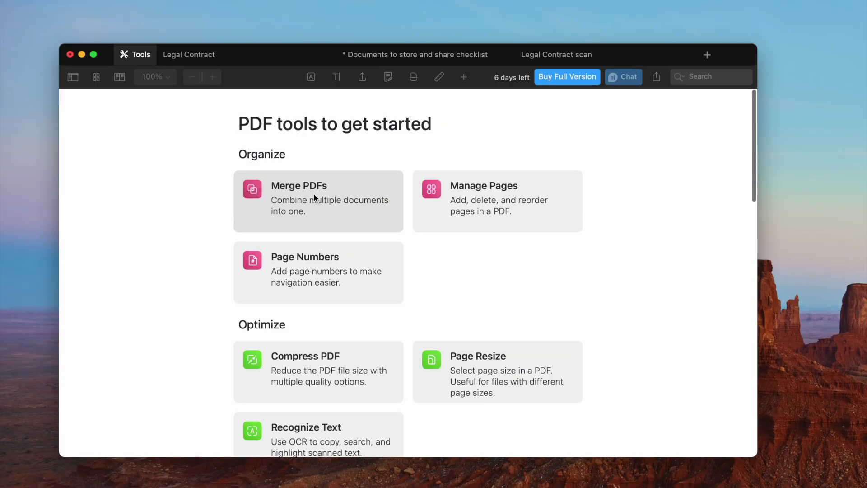
With Edit PDF Text, append REVISED to the contract heading and extend item b's sentence
click(224, 57)
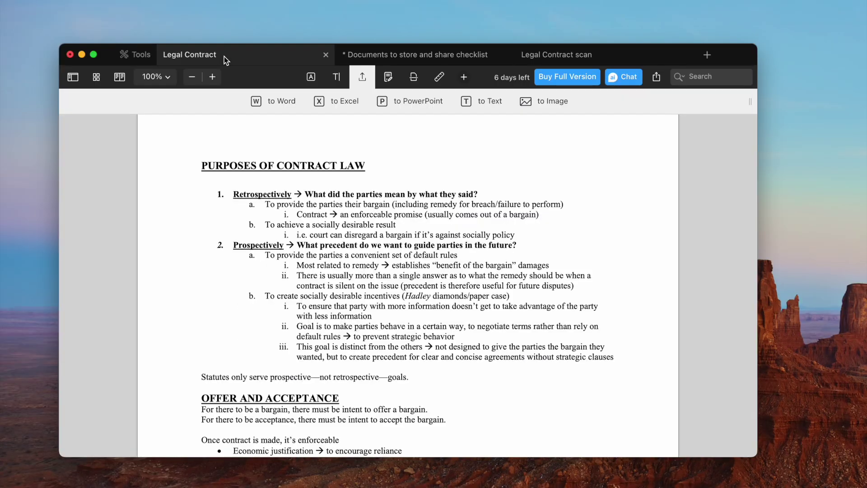
click(311, 79)
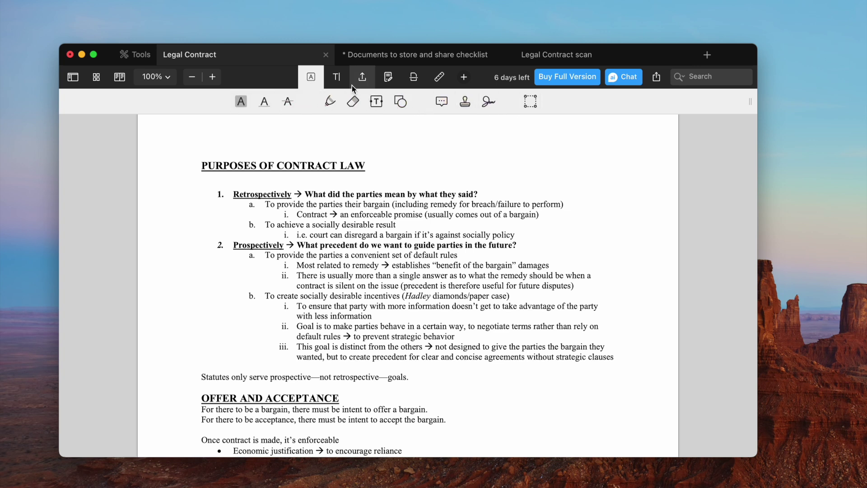
click(339, 80)
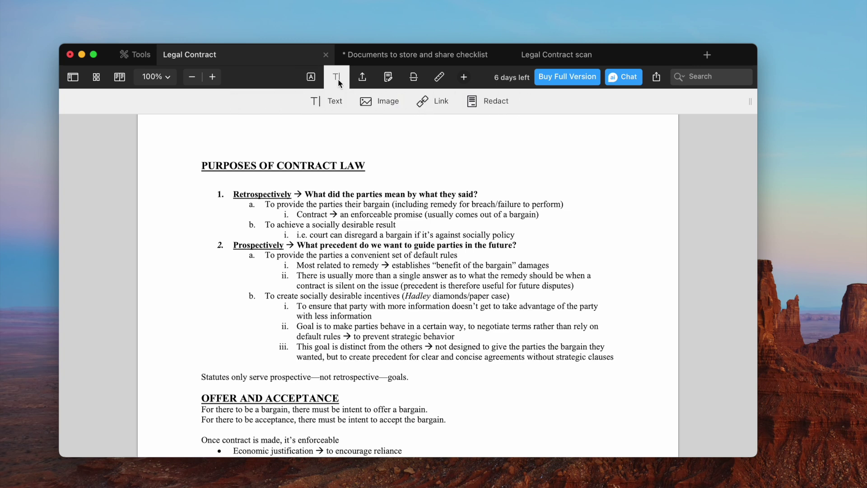
click(332, 105)
click(346, 165)
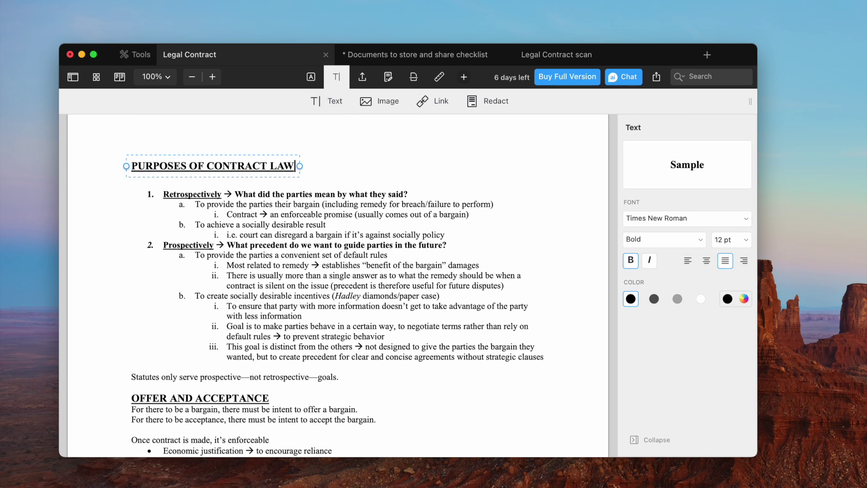
text( REVISED)
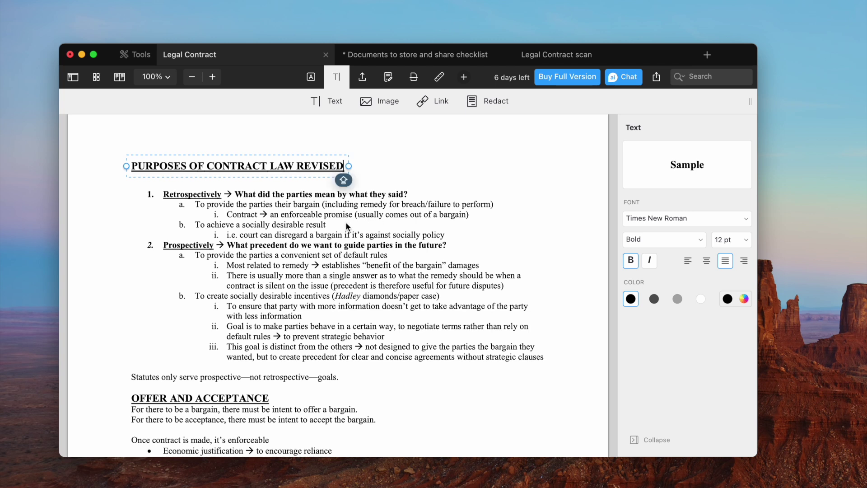
click(347, 227)
text(.)
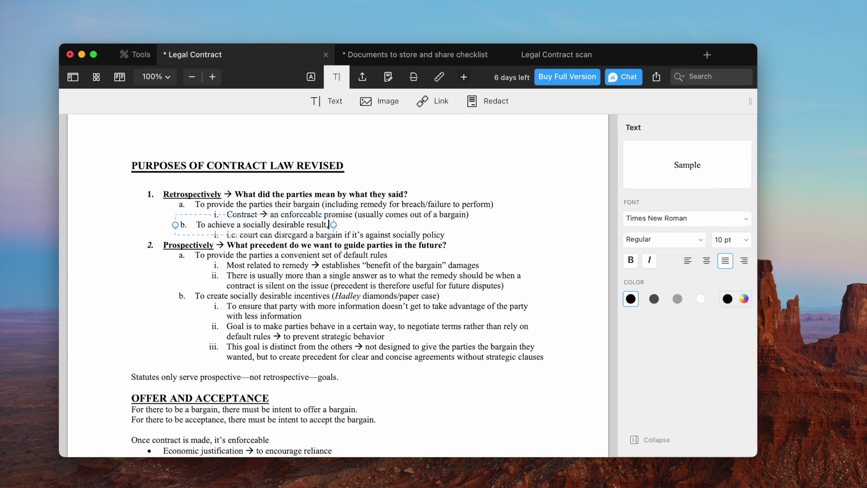
text(we can conti)
text(nue adding new texts her)
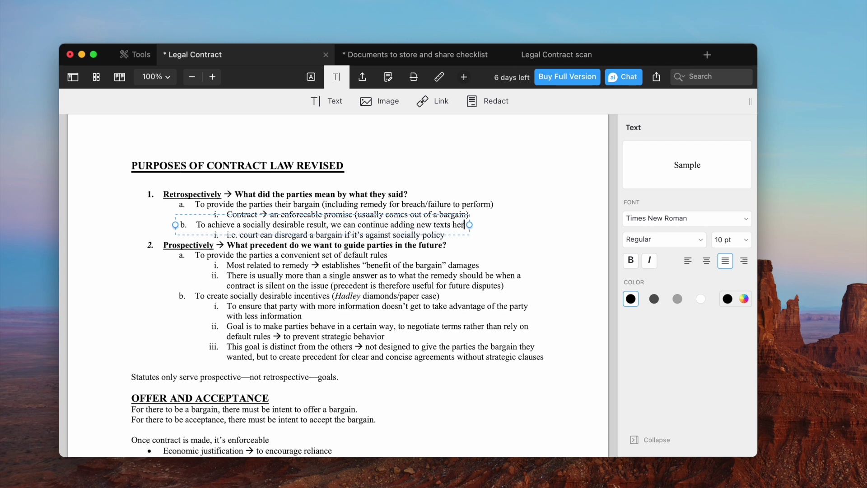
text(e)
text( without losing formatting)
click(363, 341)
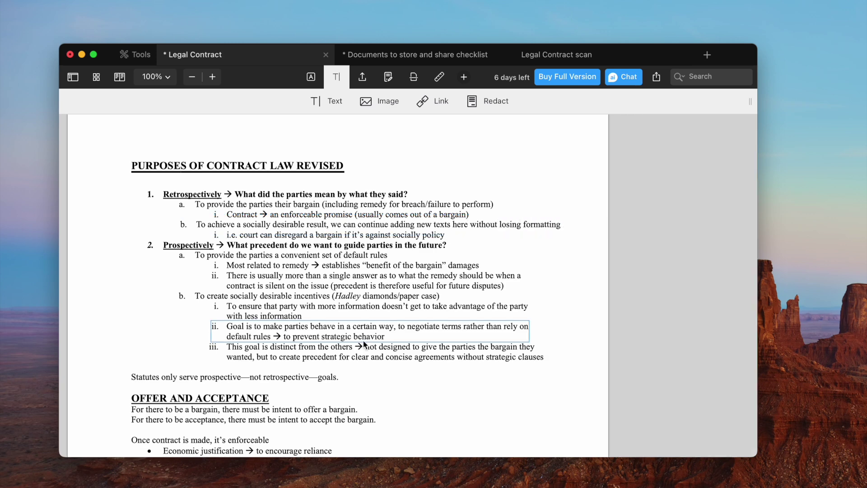
scroll(363, 343, down, 2)
scroll(363, 344, down, 2)
scroll(363, 343, down, 2)
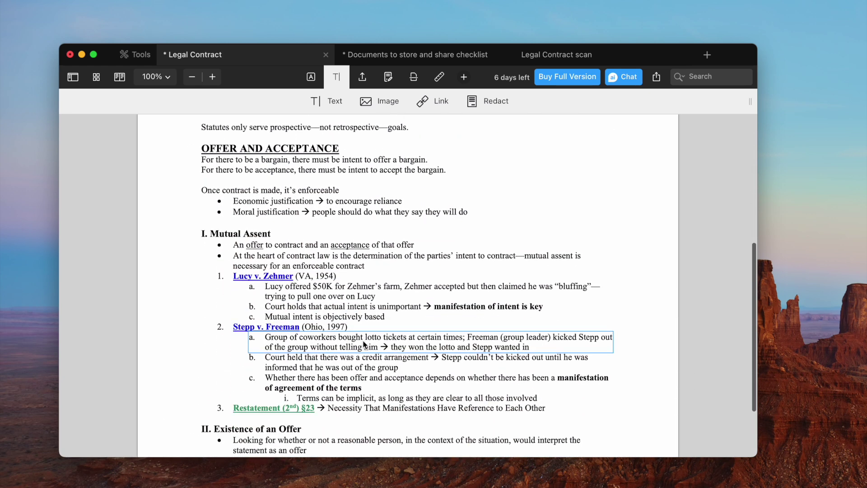
scroll(363, 343, down, 2)
Add a new bulleted line to the text under Existence of an Offer
click(532, 385)
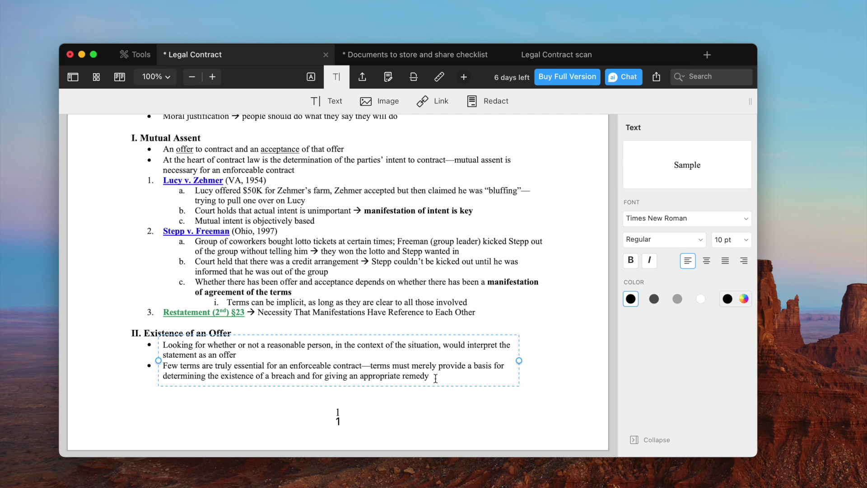
key(Return)
text(And we can a)
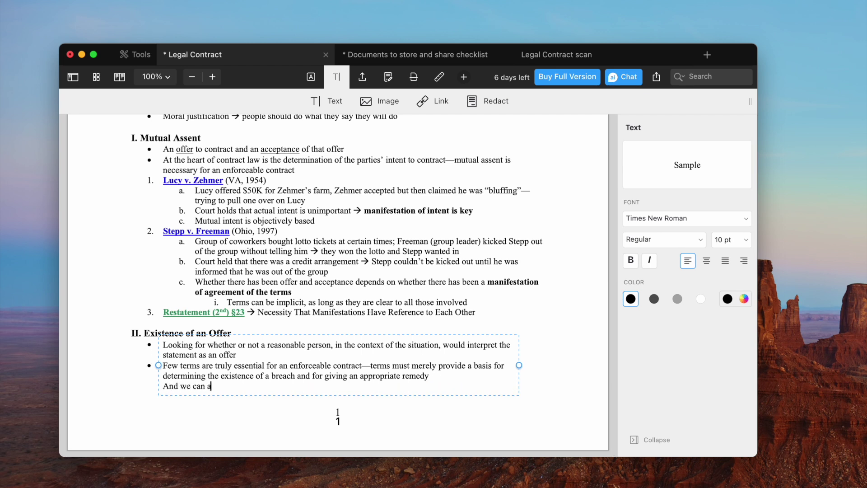
text(here)
key(Escape)
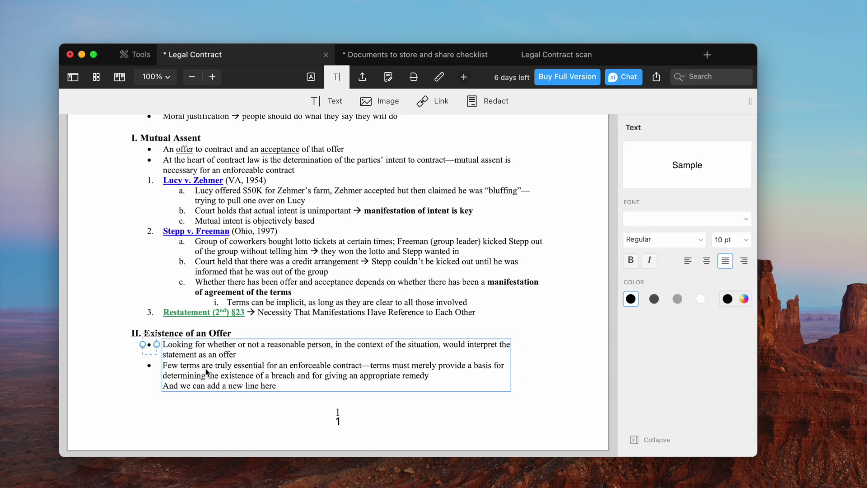
key(Escape)
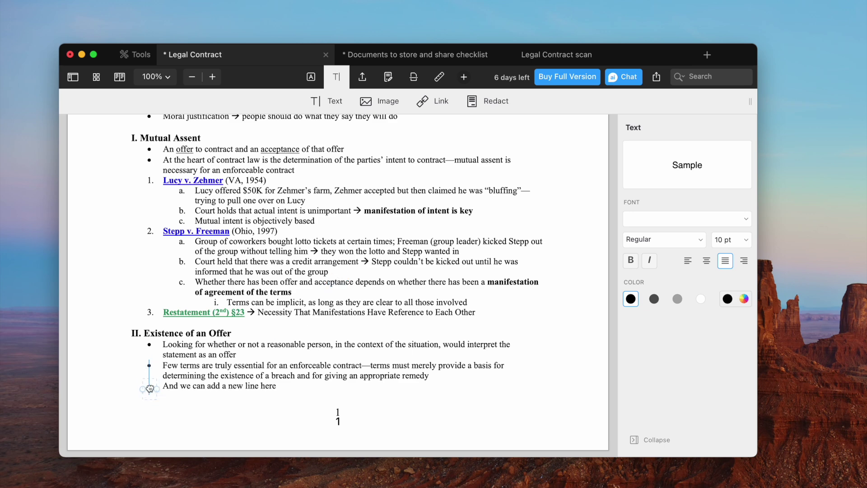
drag(149, 388, 150, 389)
Make 'goals.' a link area with no landing page, then start exporting to Word
click(432, 102)
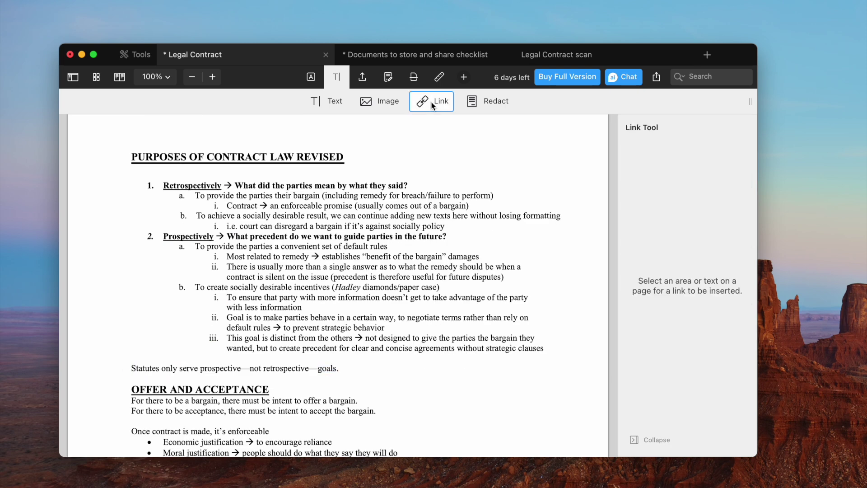
drag(307, 368, 342, 371)
click(667, 148)
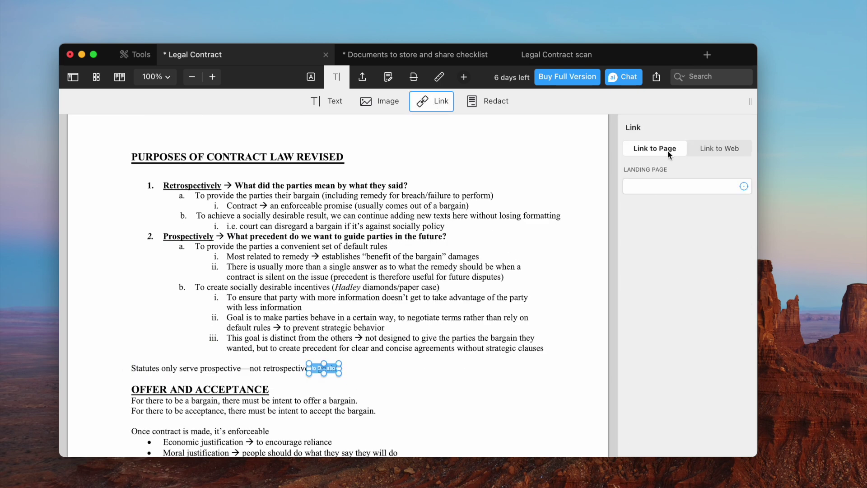
click(362, 78)
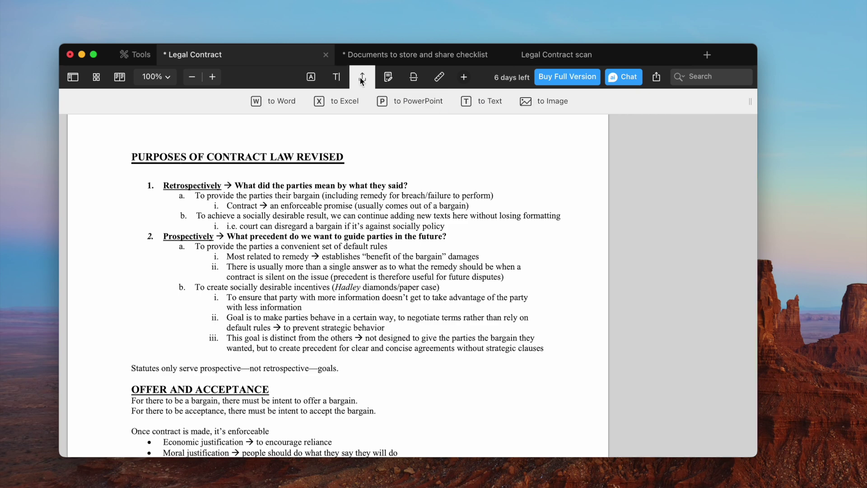
click(263, 100)
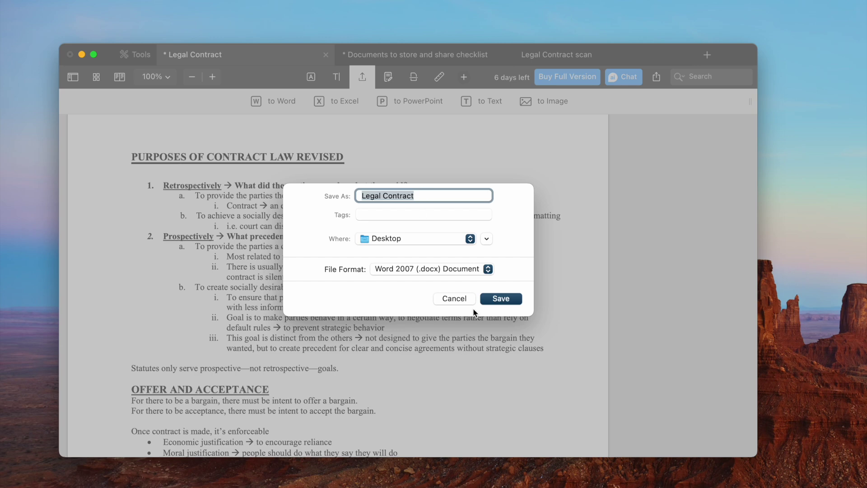
Cancel the Word export and add an August 25, 2024 date to the checklist
click(456, 299)
click(389, 78)
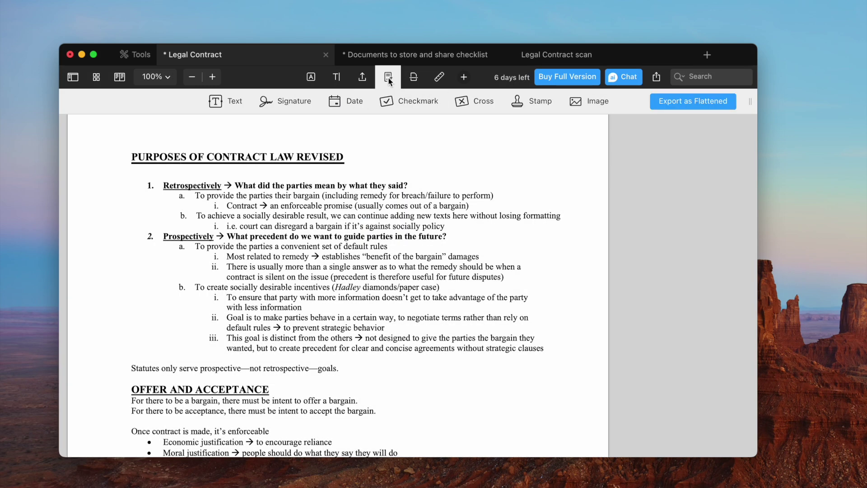
click(379, 55)
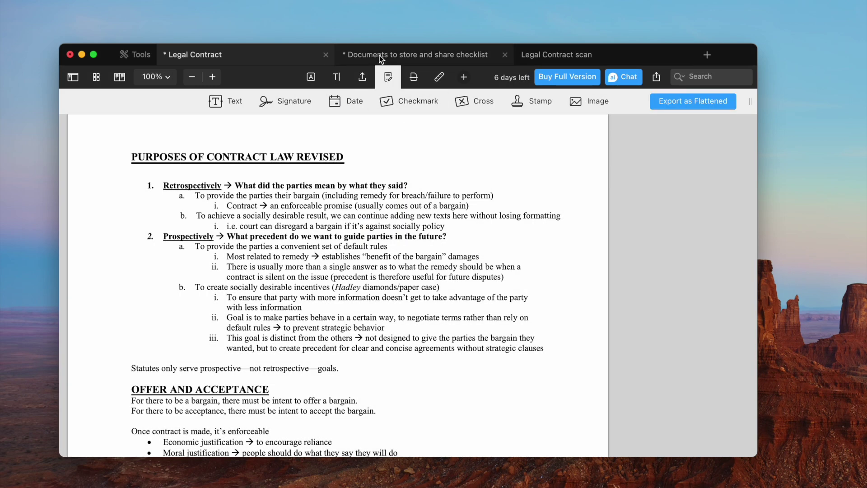
click(226, 101)
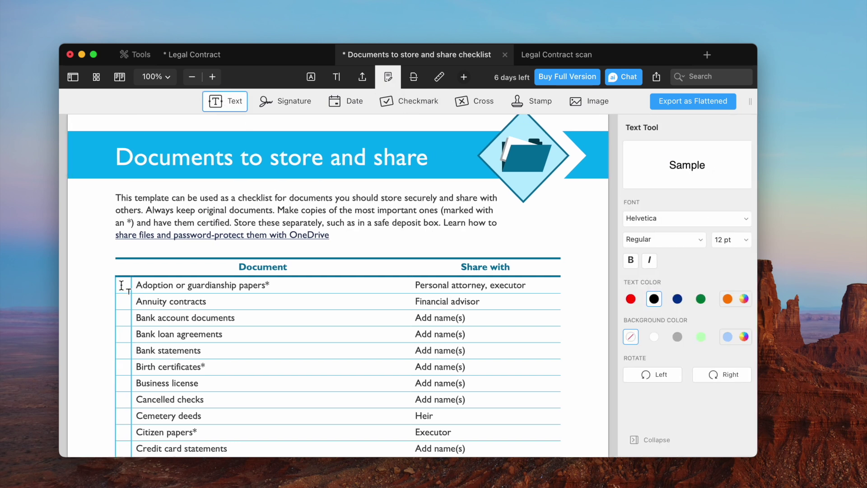
click(354, 102)
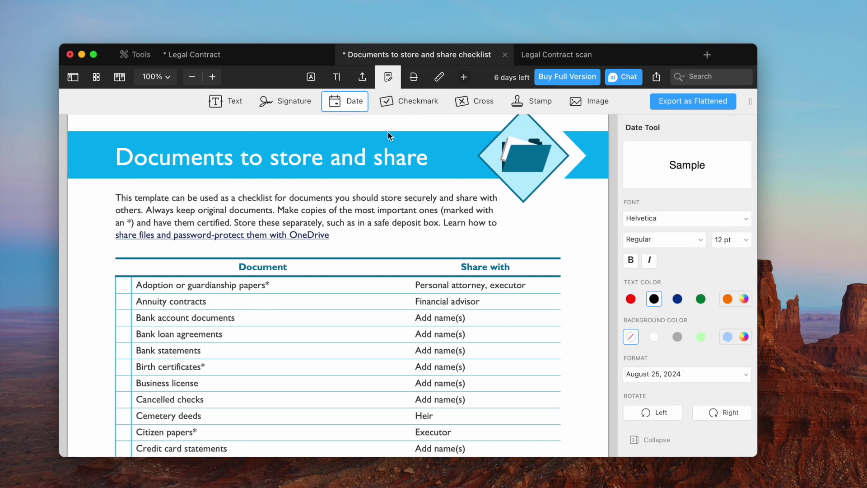
Tick the Adoption and Annuity rows; cross the Bank account, loan, statements and Birth certificates rows
click(543, 203)
click(409, 101)
click(123, 285)
click(123, 301)
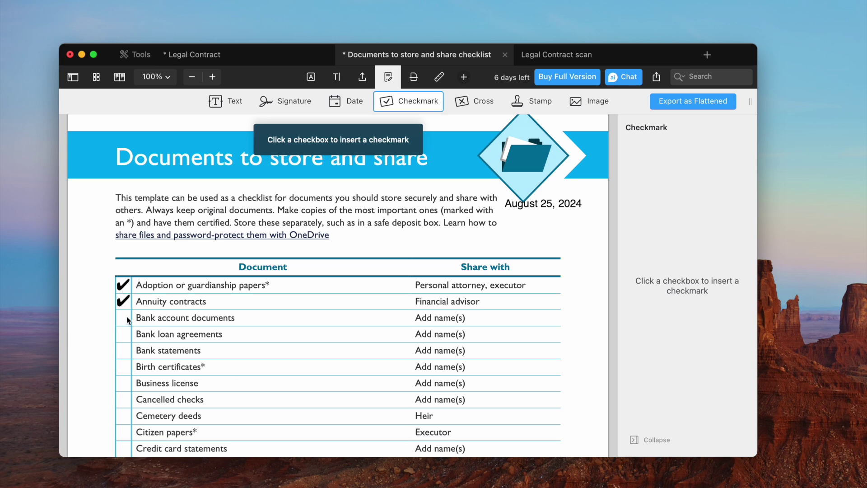
key(x)
click(122, 317)
click(123, 334)
click(122, 350)
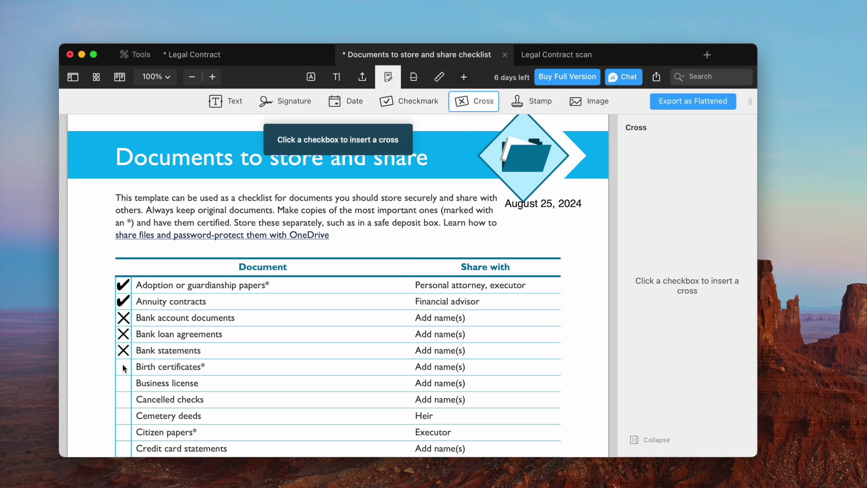
click(122, 366)
click(573, 55)
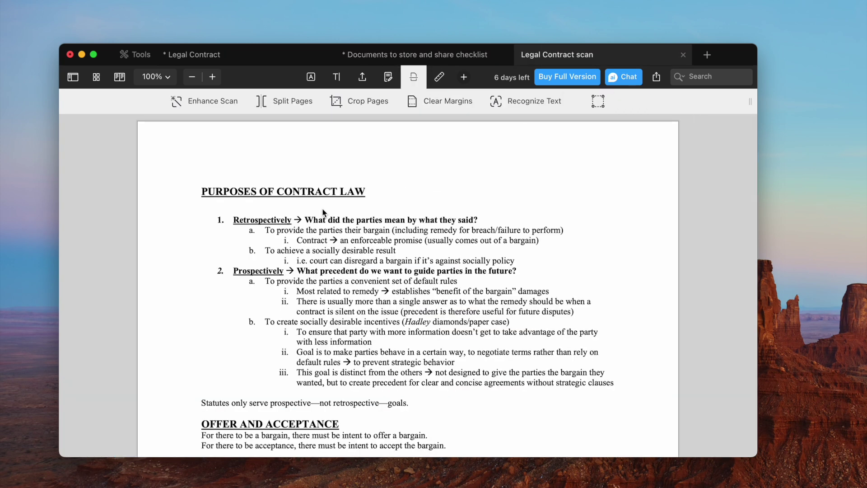
Run English text recognition on the scan's current page and check the recognized word CONTRACT
click(530, 101)
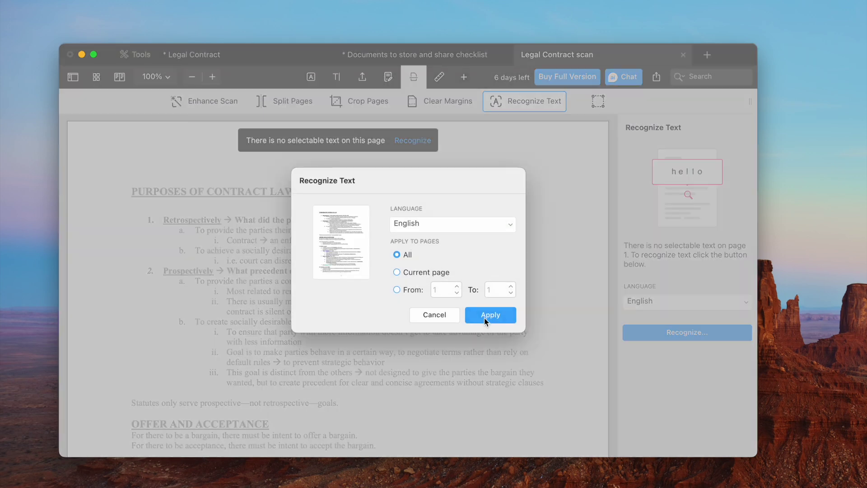
click(397, 267)
click(483, 313)
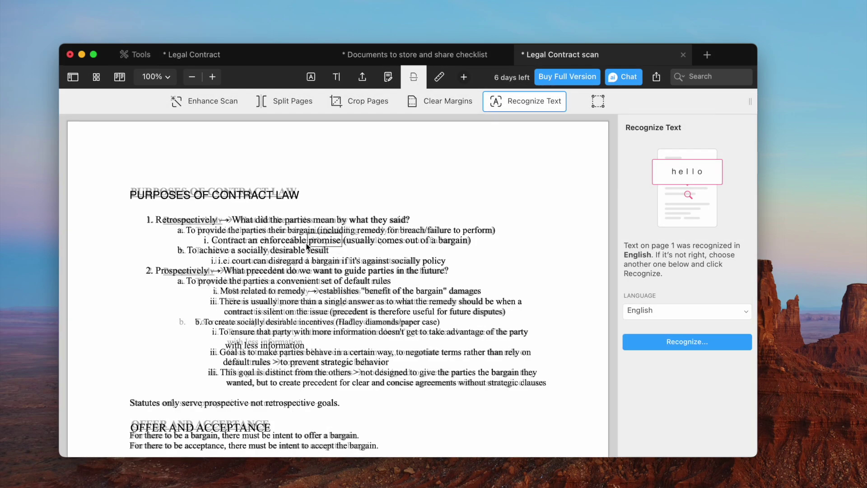
click(257, 194)
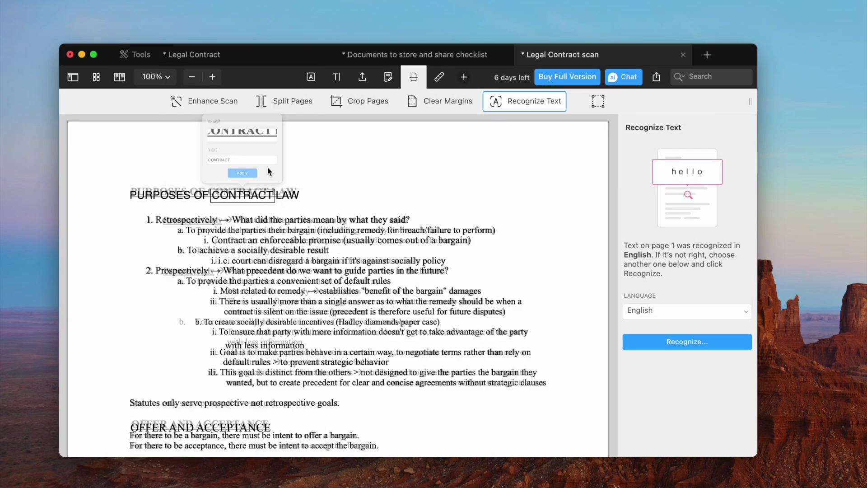
scroll(323, 231, down, 5)
click(439, 77)
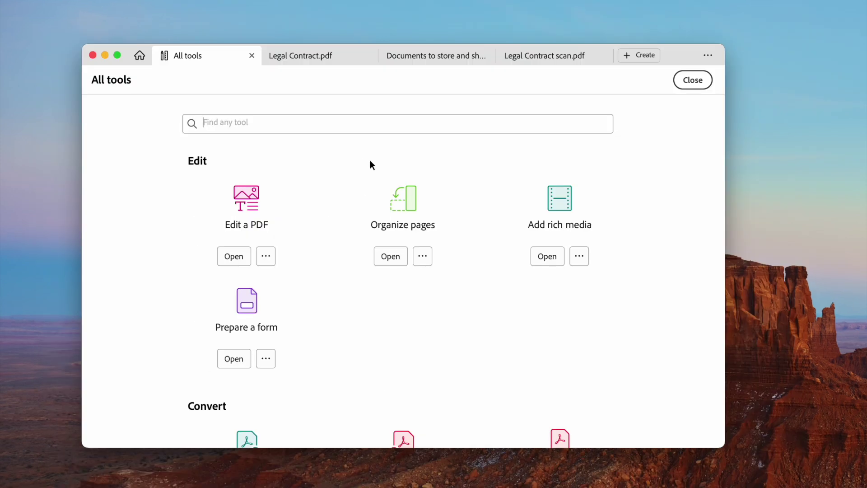
scroll(371, 160, down, 5)
scroll(369, 160, down, 5)
scroll(370, 161, down, 5)
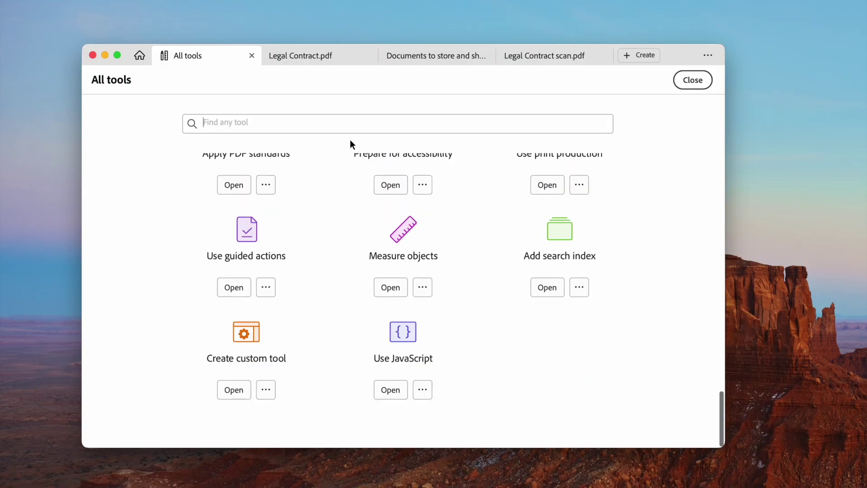
Open Legal Contract.pdf, shorten the All tools list with View less, and show the Edit tools
click(311, 56)
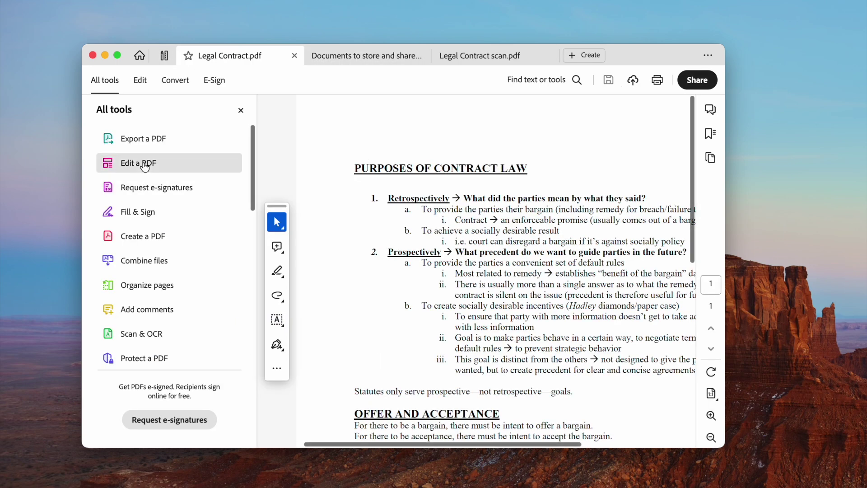
scroll(144, 169, down, 2)
scroll(143, 167, down, 2)
scroll(144, 167, down, 2)
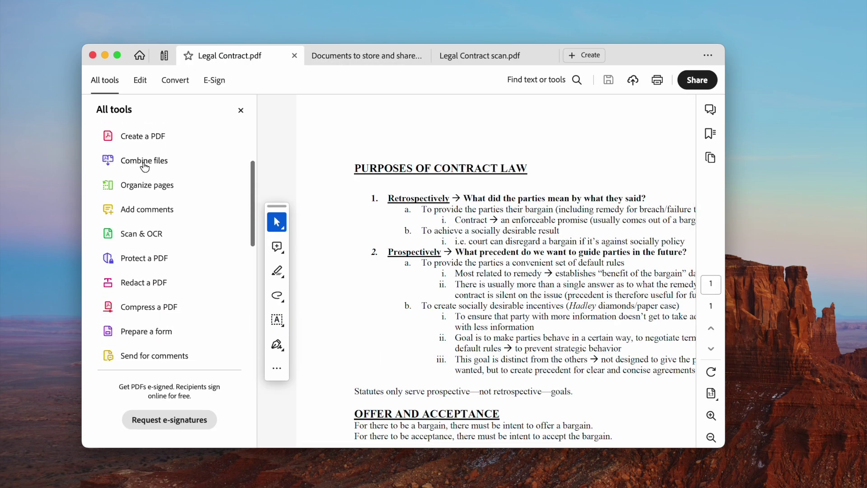
scroll(144, 166, down, 1)
scroll(144, 167, down, 1)
scroll(144, 167, down, 1)
scroll(144, 166, down, 3)
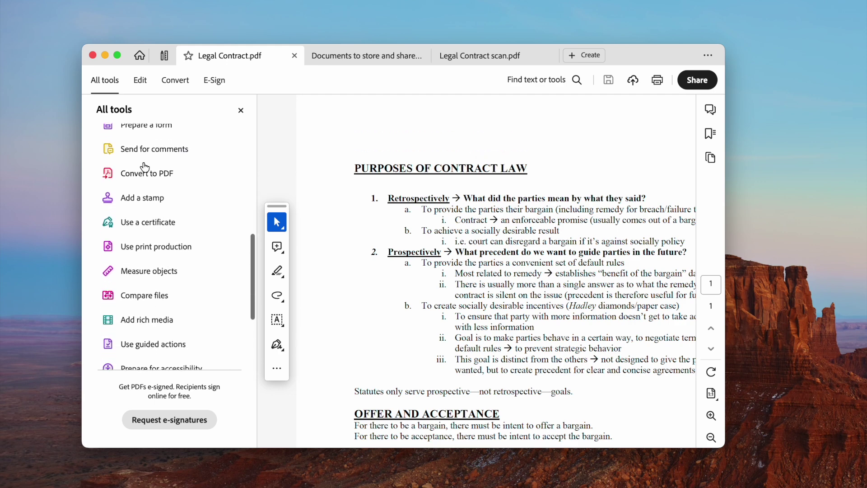
scroll(144, 167, down, 1)
scroll(144, 167, down, 3)
scroll(144, 167, down, 1)
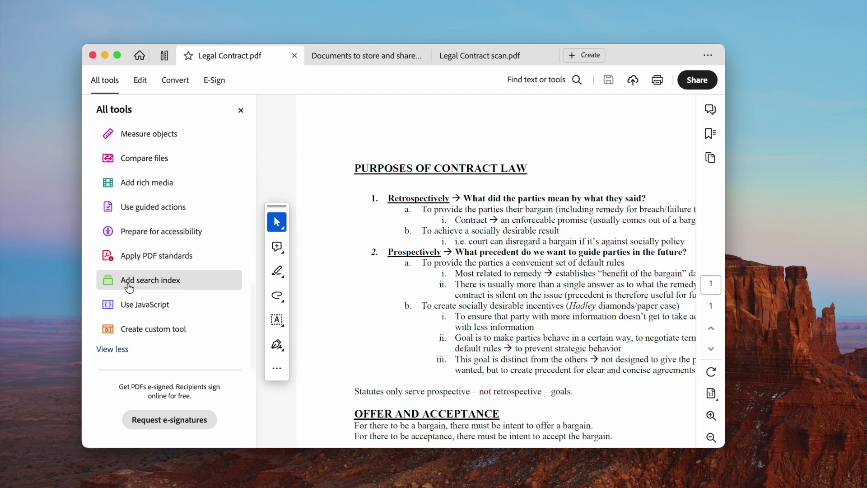
click(120, 350)
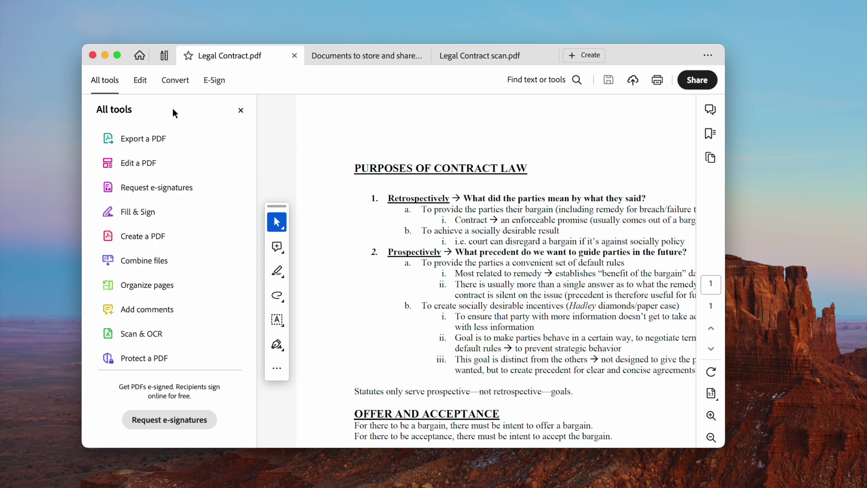
click(140, 80)
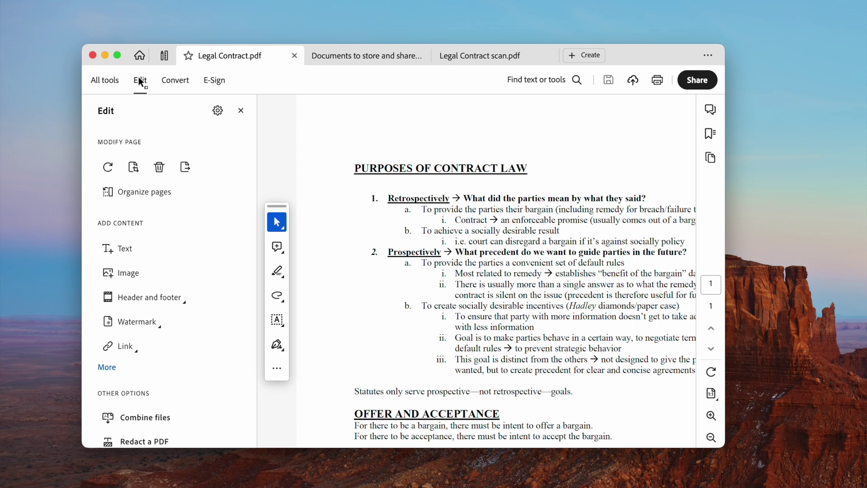
Append REVISED to the contract title and extend the text of point b
click(435, 169)
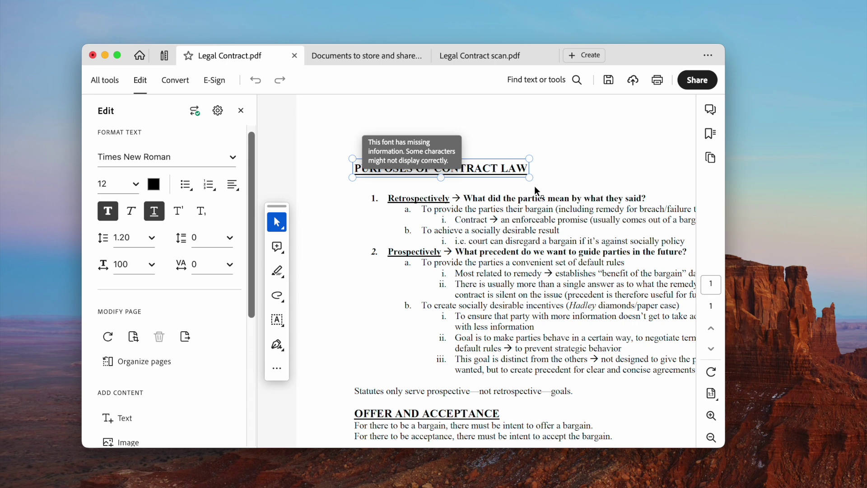
text(REVISED)
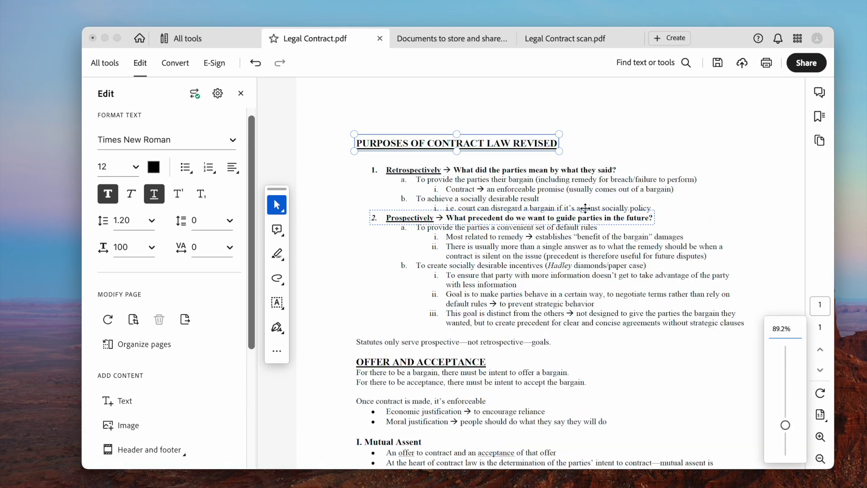
click(628, 198)
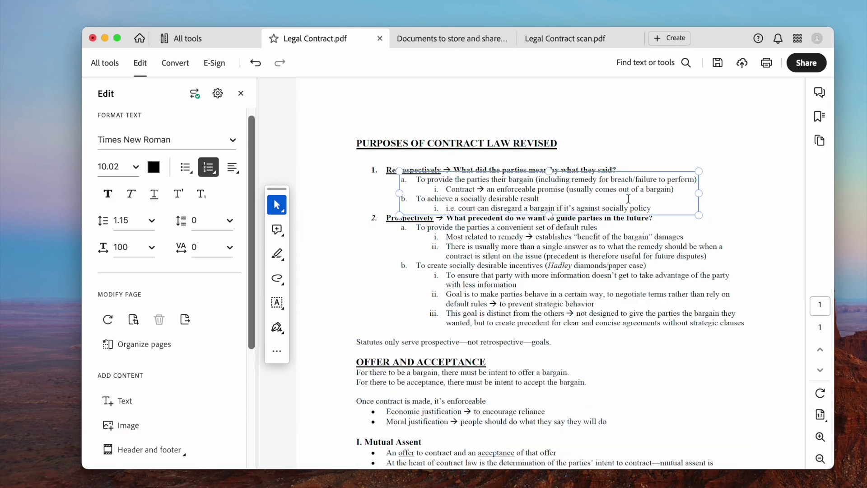
click(628, 198)
text(, we can add new texts here with same font as o)
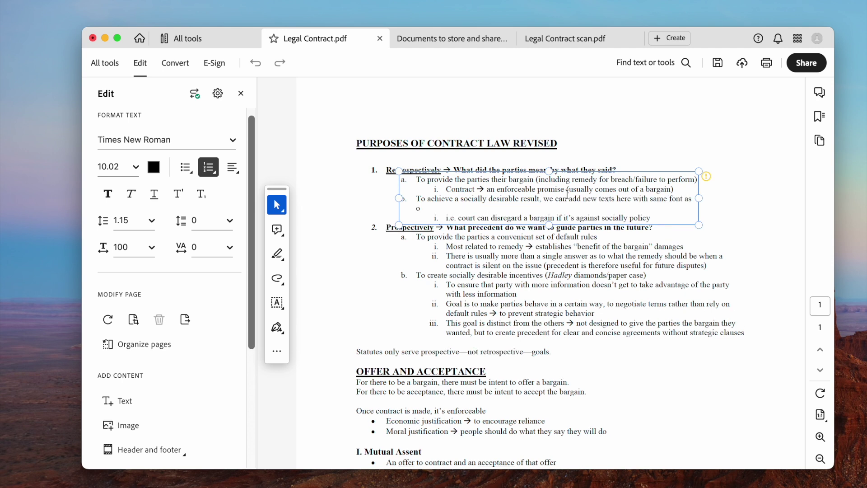
text(riginal, and it goes to a new line)
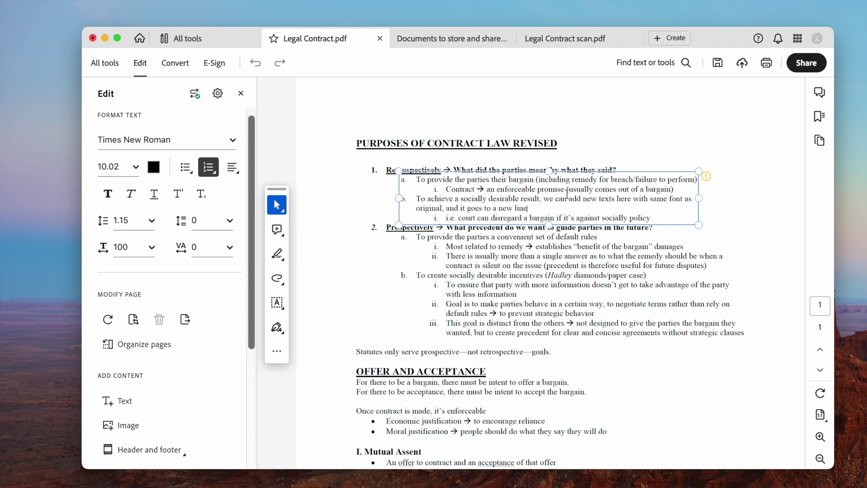
text( when the texts are long, but no formatting loss.)
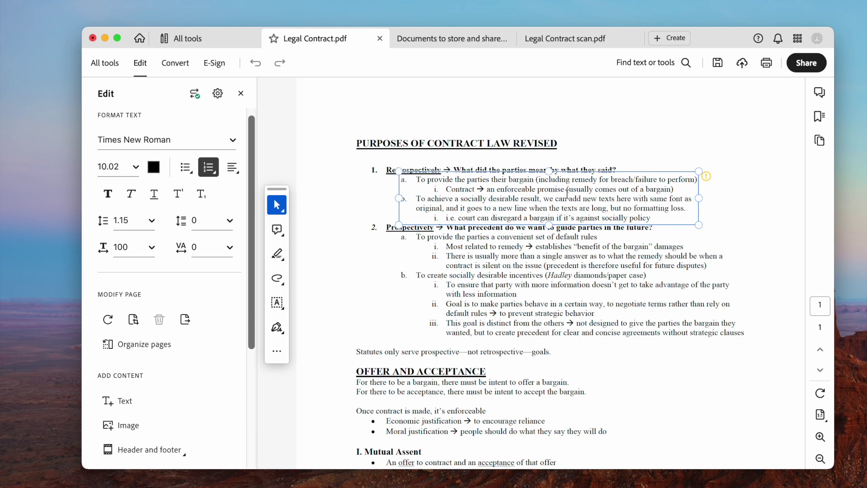
click(726, 227)
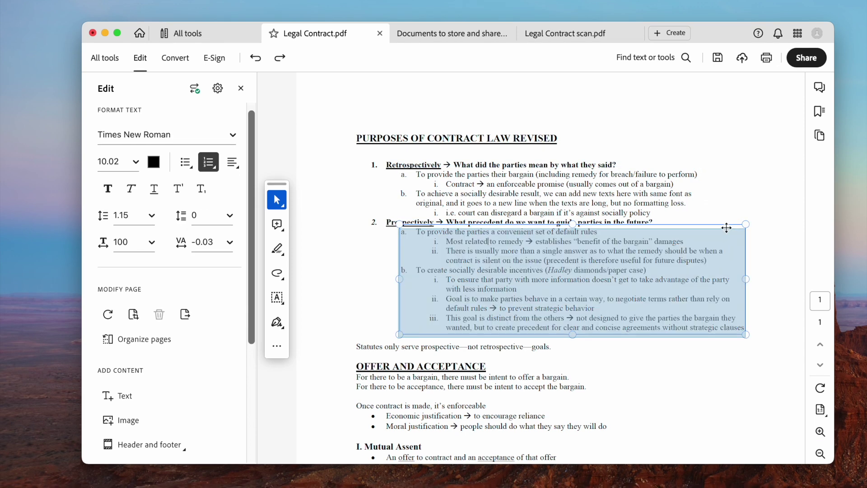
Delete the Statutes sentence and add a fourth item to the case list
click(501, 346)
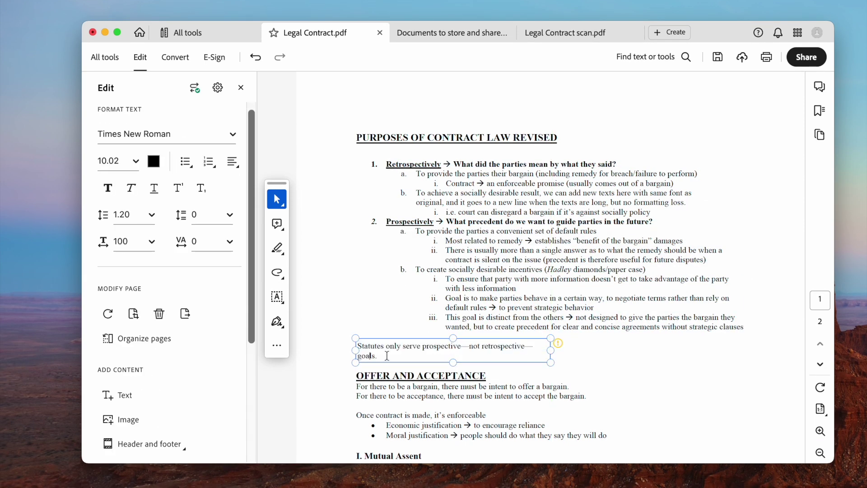
drag(386, 355, 350, 343)
key(Delete)
scroll(689, 358, down, 5)
click(689, 358)
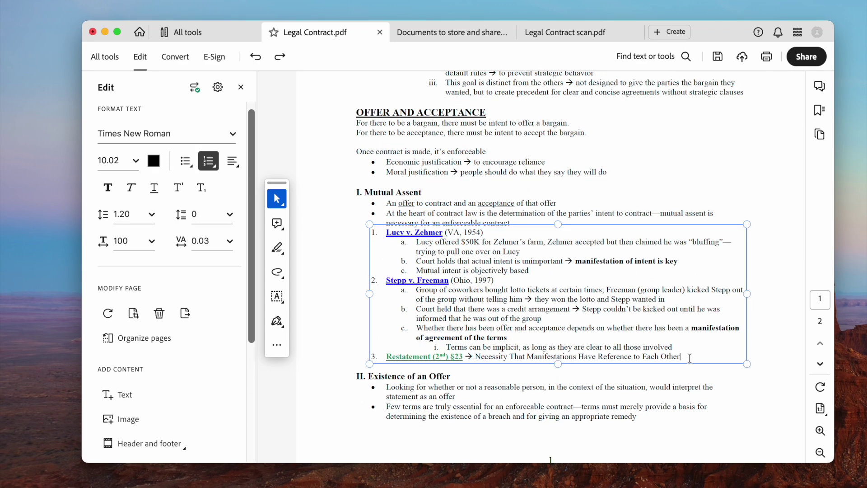
key(Return)
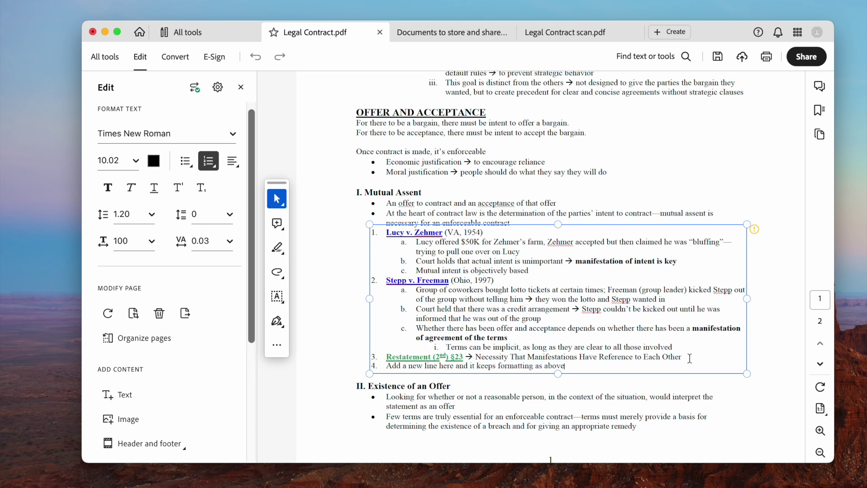
scroll(689, 358, down, 5)
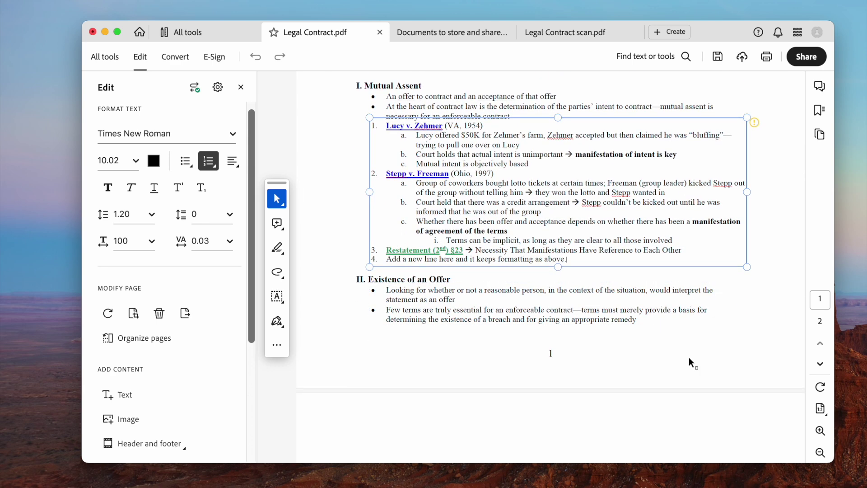
click(551, 352)
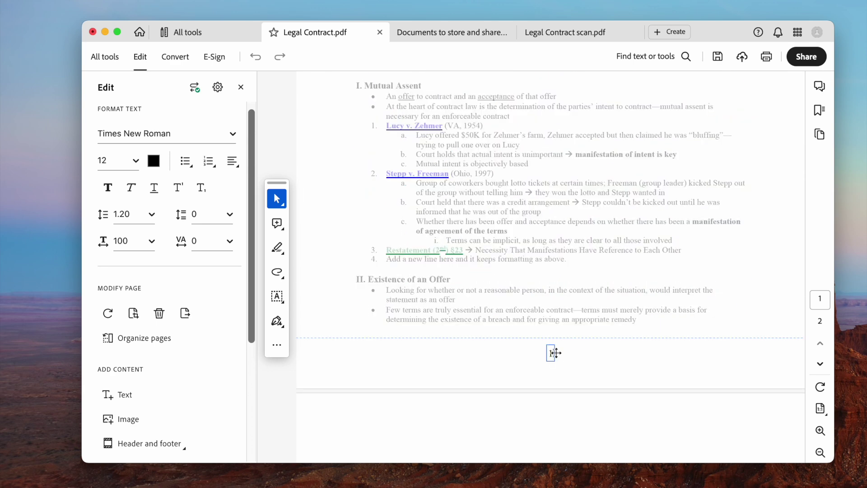
click(595, 354)
scroll(610, 326, up, 3)
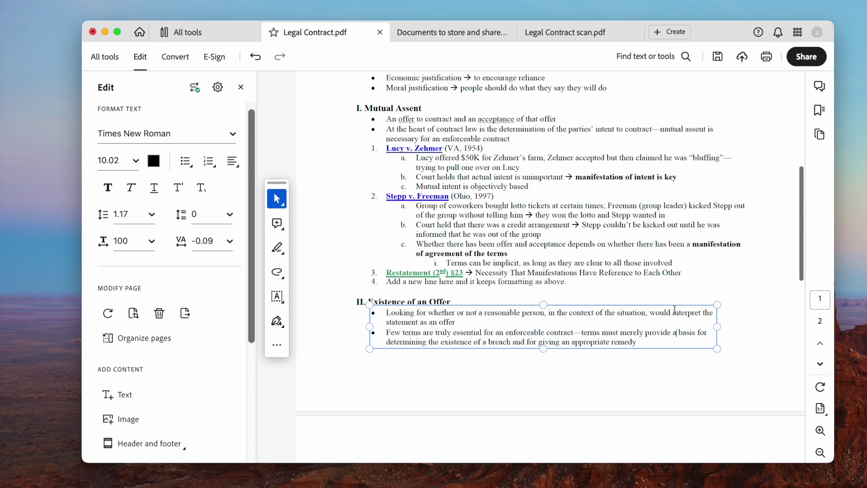
scroll(675, 310, up, 10)
Set the whole title text to 14 pt
click(359, 136)
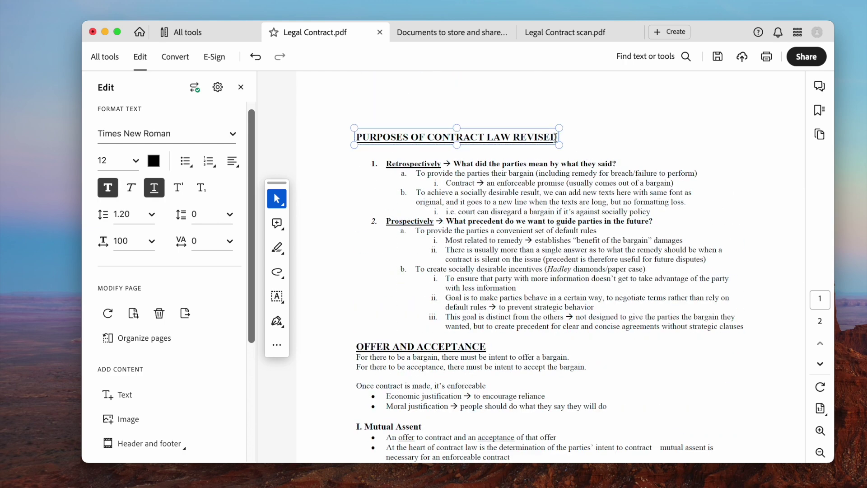
drag(558, 137, 359, 136)
click(128, 162)
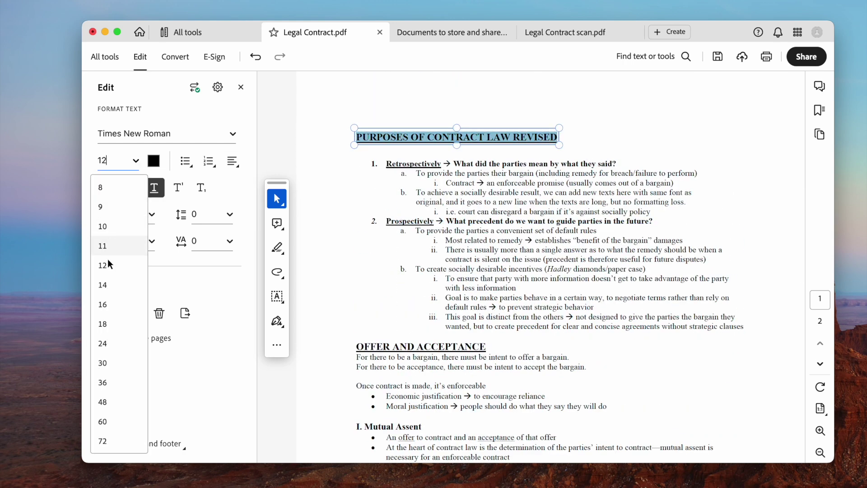
click(106, 278)
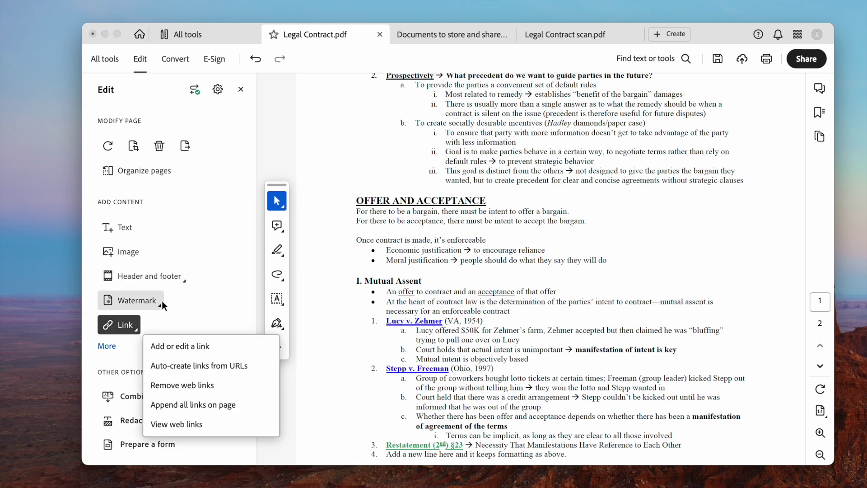
Switch to sample-default.pdf and choose Prepare a form from the expanded tools list
click(109, 346)
scroll(154, 319, down, 2)
scroll(154, 319, down, 2)
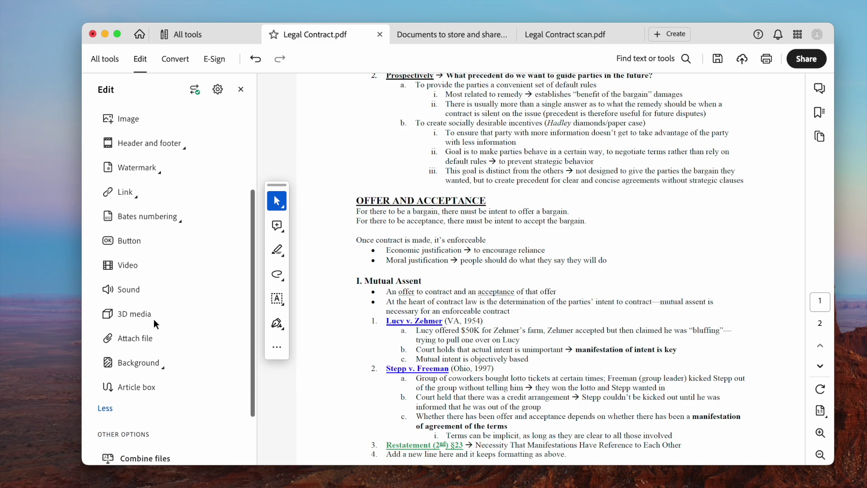
scroll(154, 319, down, 2)
scroll(154, 319, up, 6)
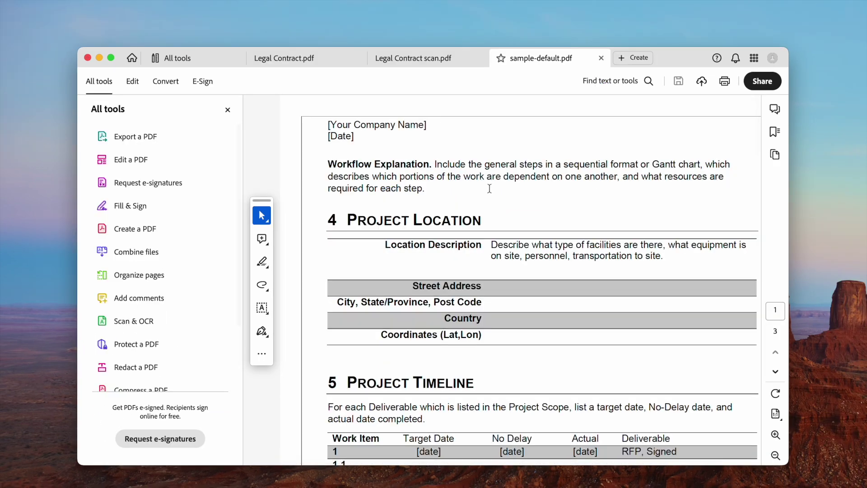
click(776, 455)
scroll(610, 330, down, 5)
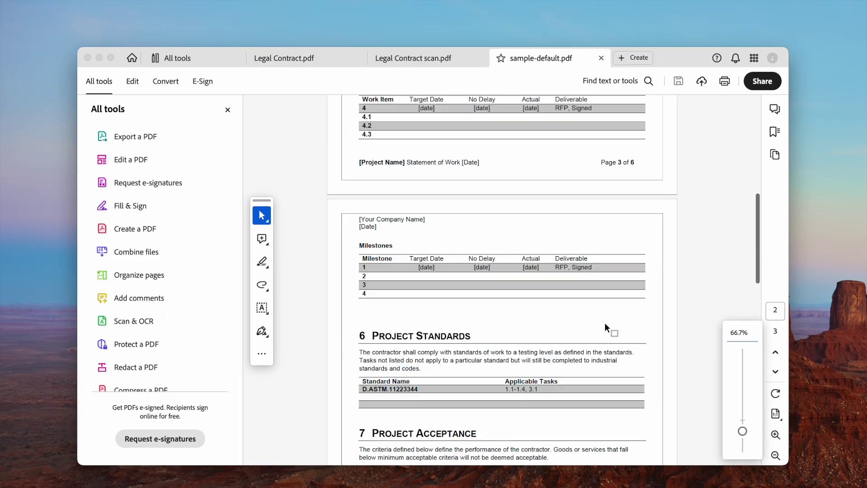
scroll(612, 319, down, 5)
scroll(605, 323, up, 10)
scroll(203, 345, down, 3)
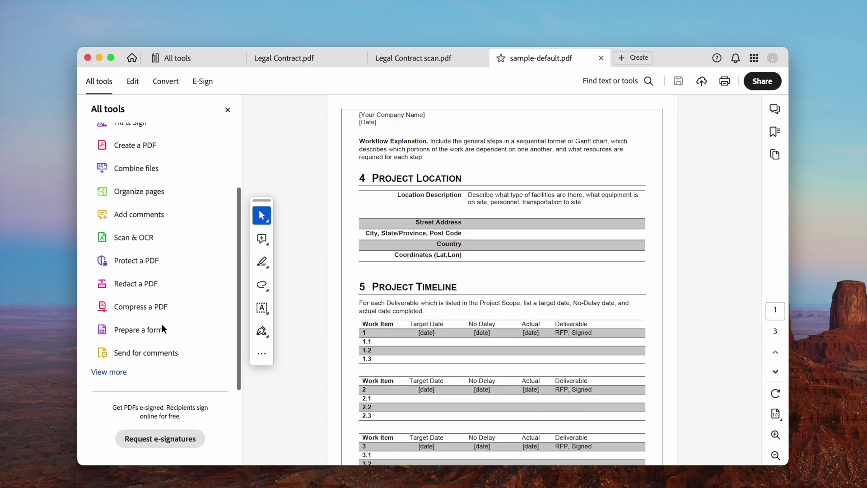
click(135, 335)
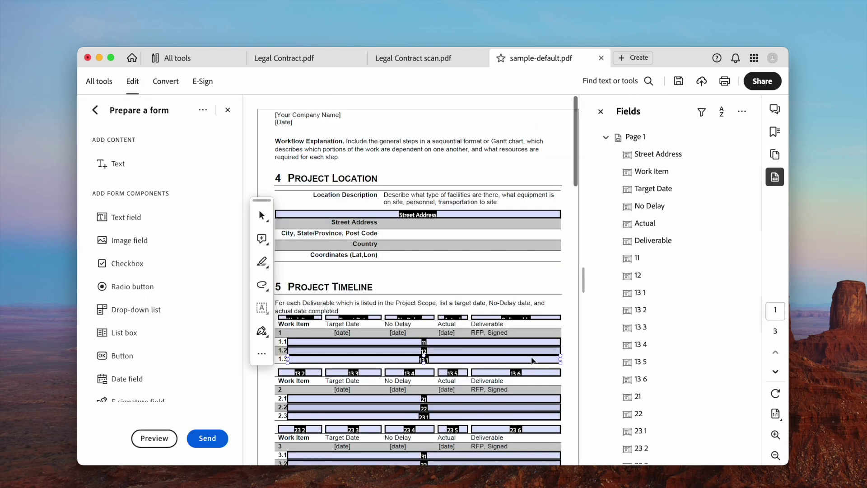
scroll(477, 313, down, 3)
scroll(477, 313, down, 5)
scroll(476, 313, down, 3)
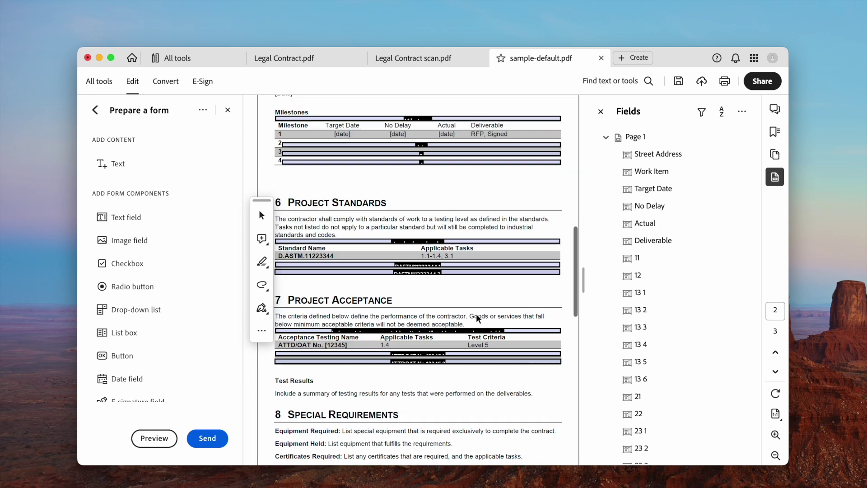
scroll(476, 314, down, 3)
scroll(476, 314, down, 4)
scroll(476, 313, down, 2)
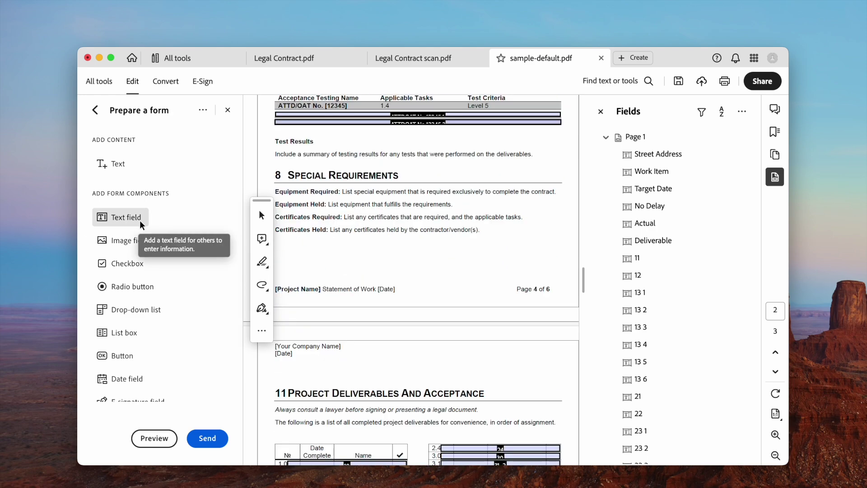
Add checkbox, radio button, drop-down, list box, button, date and signature fields under Special Requirements
click(120, 262)
scroll(141, 283, down, 5)
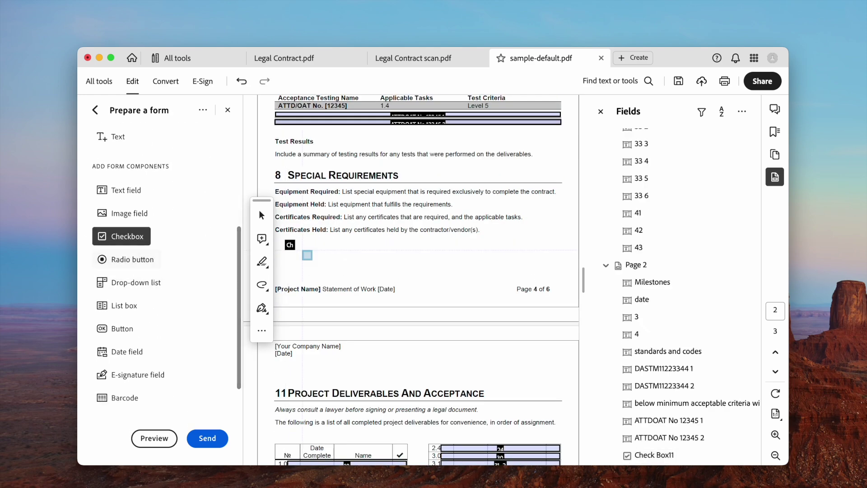
click(132, 259)
click(136, 282)
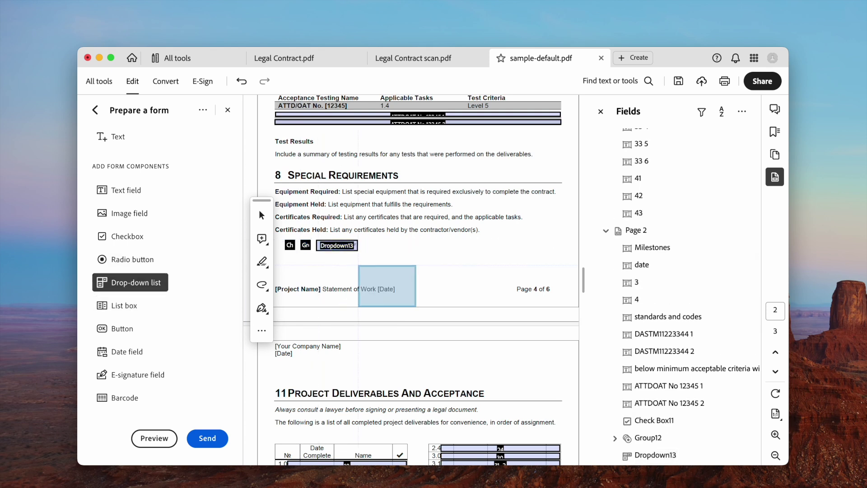
click(123, 305)
click(122, 327)
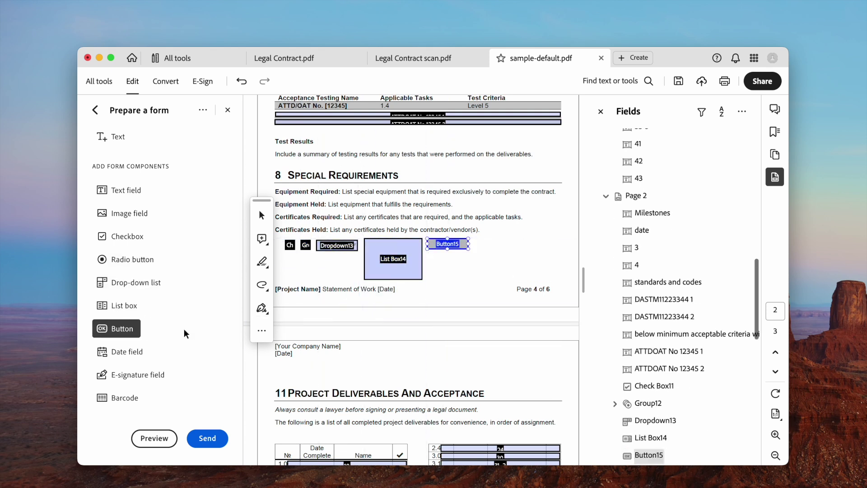
click(127, 351)
click(138, 373)
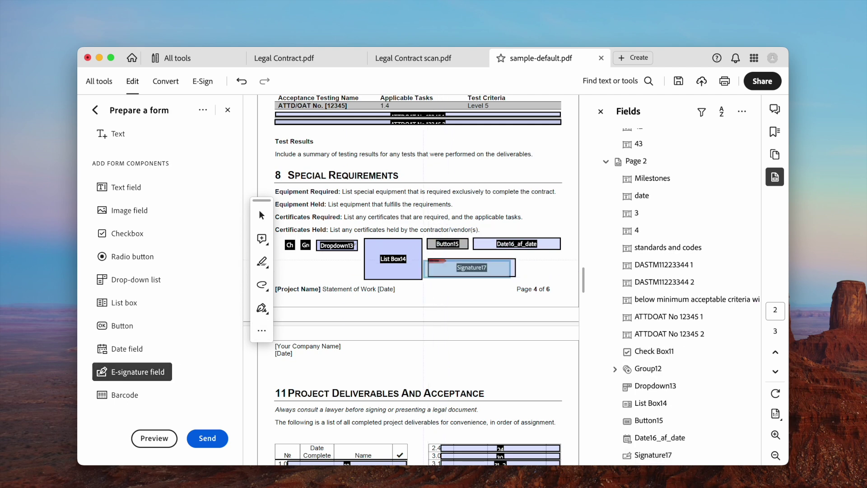
Check the signature field's appearance, position and signed properties, then preview the form
right_click(448, 265)
click(458, 268)
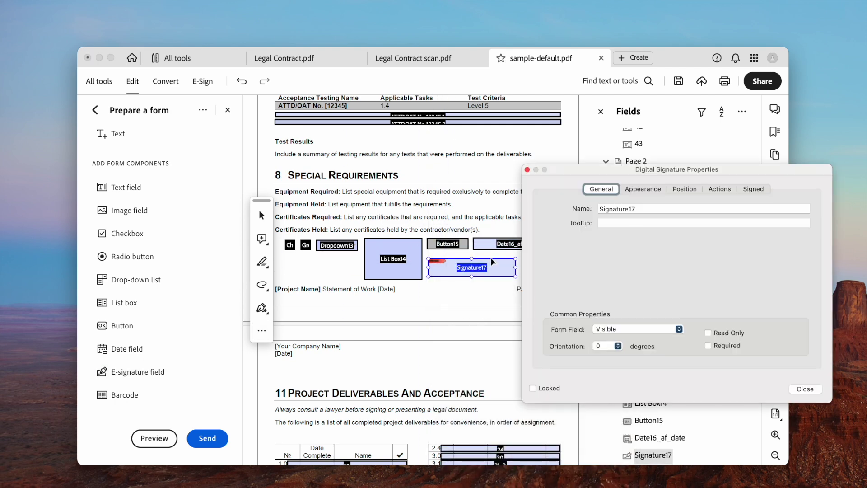
drag(679, 170, 470, 156)
click(443, 177)
click(485, 176)
click(553, 176)
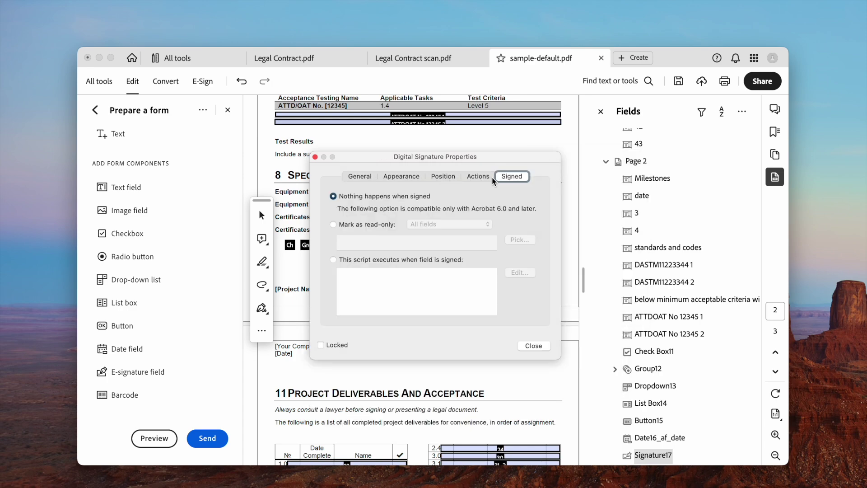
click(618, 309)
click(154, 439)
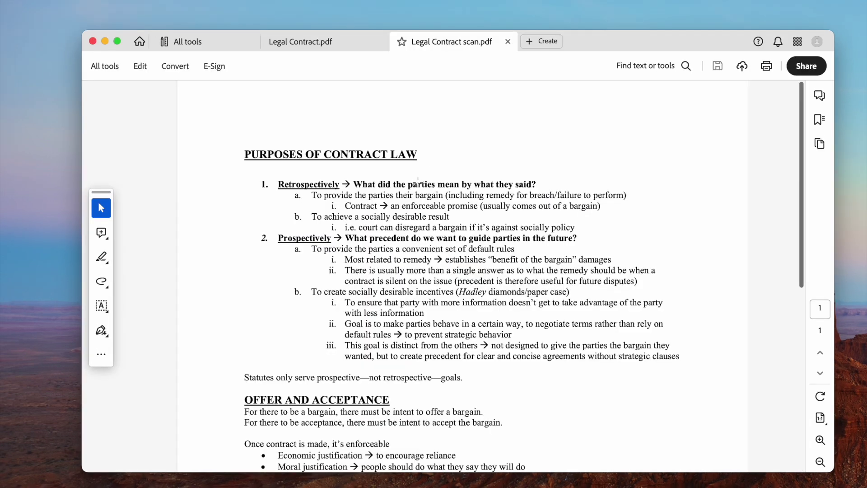
Recognize text on page 1 of Legal Contract scan.pdf, then test-select words in line 2a
click(414, 182)
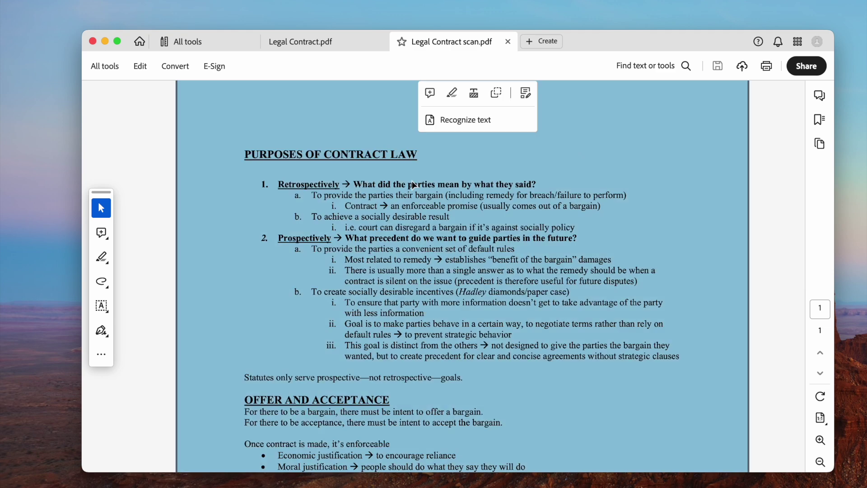
click(465, 119)
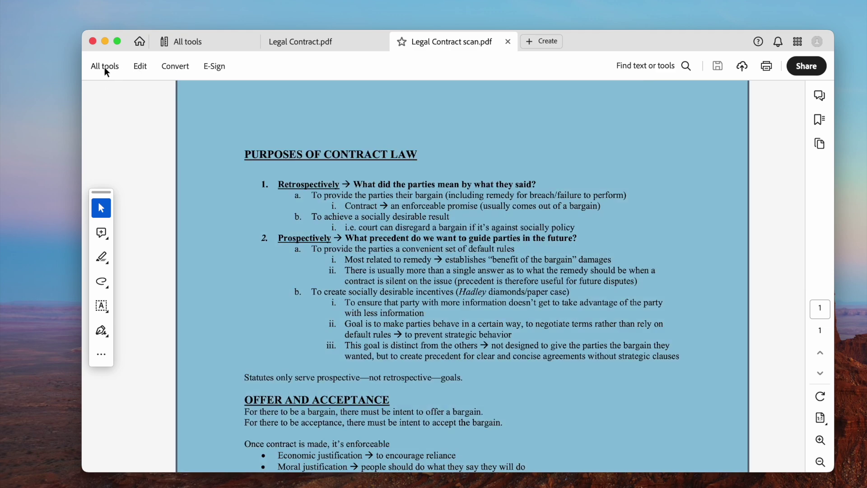
click(104, 66)
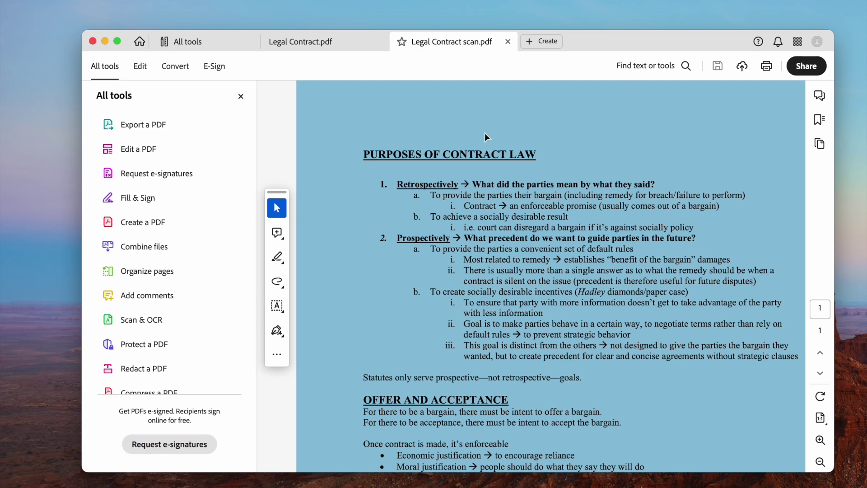
mouse_move(462, 271)
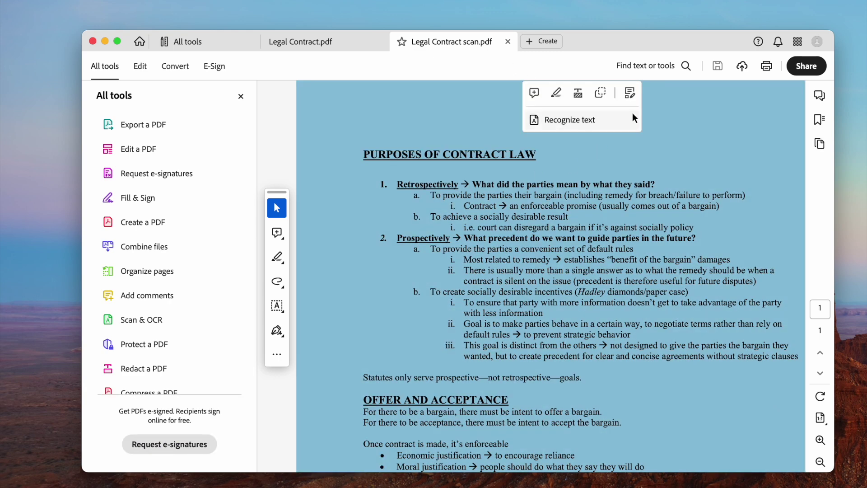
click(555, 121)
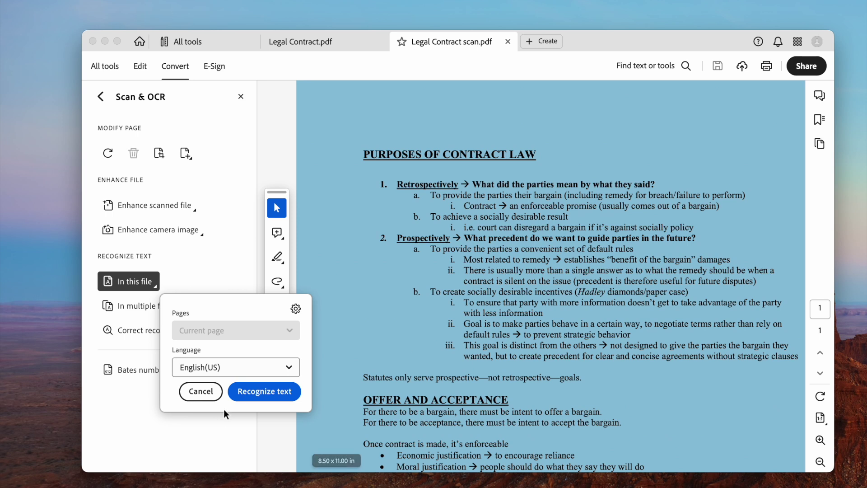
click(256, 393)
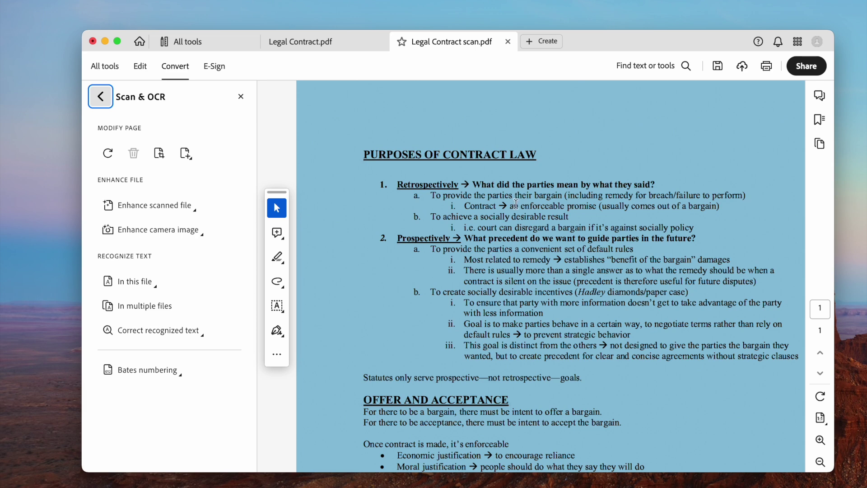
click(535, 174)
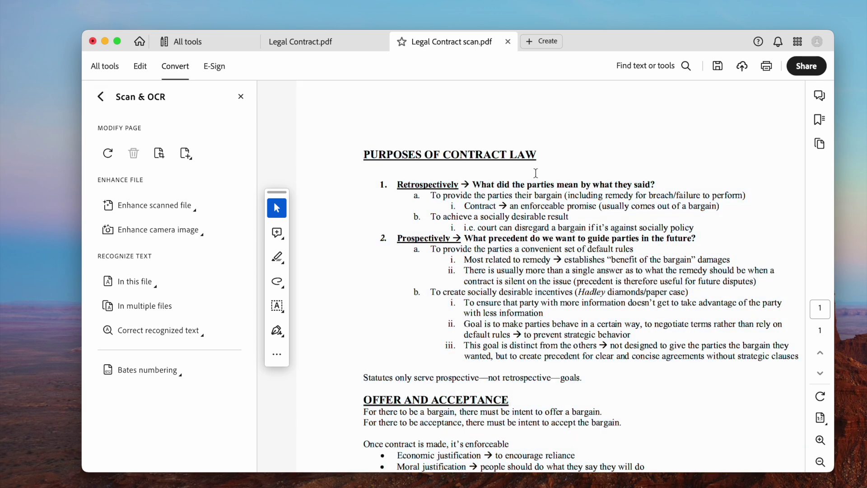
drag(487, 249, 548, 249)
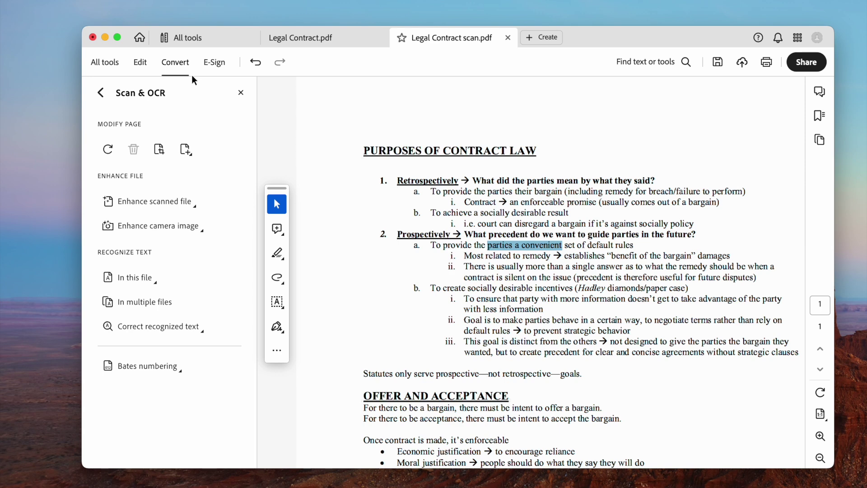
Add ' REVISED' to the scan's heading, remove the Statutes line, and start a bullet after 'remedy'
click(139, 64)
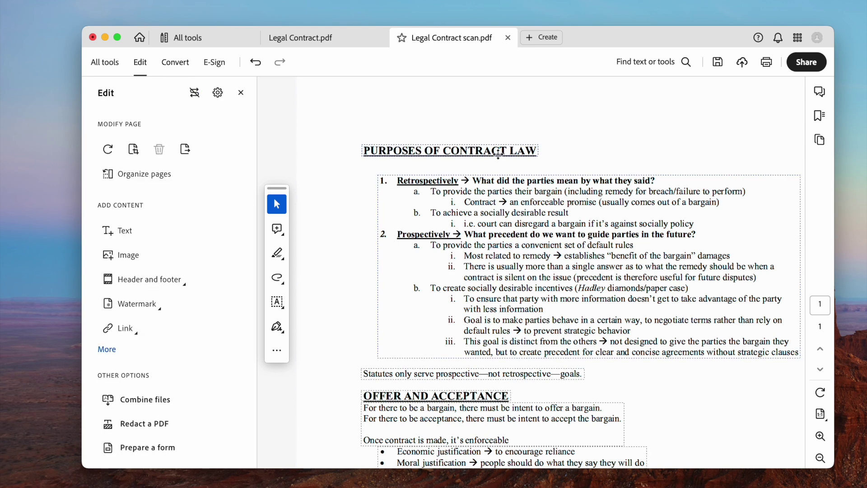
click(534, 149)
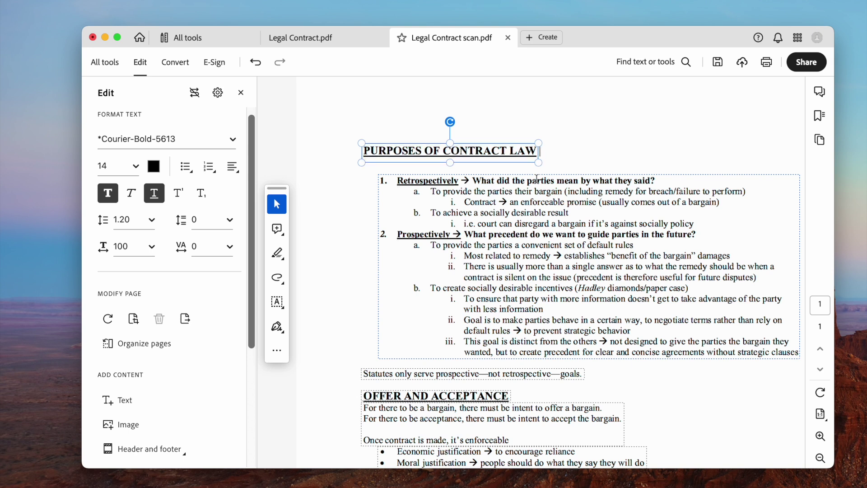
text( REVISED)
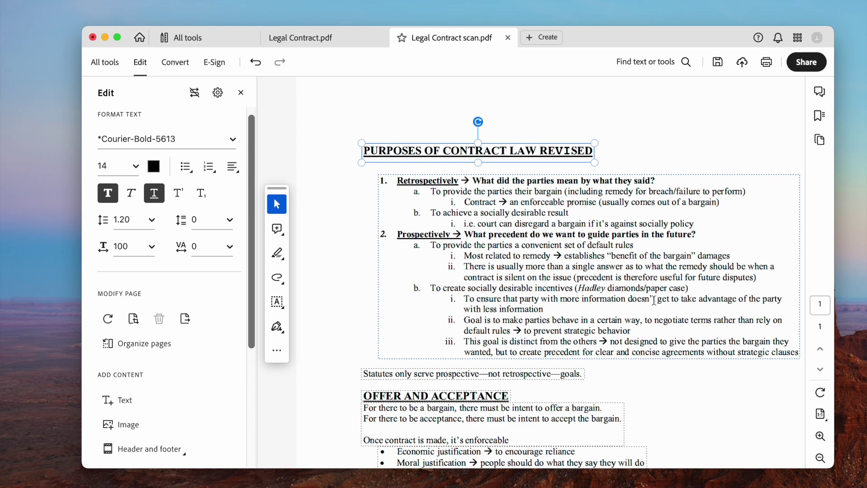
scroll(654, 300, down, 1)
scroll(654, 299, down, 2)
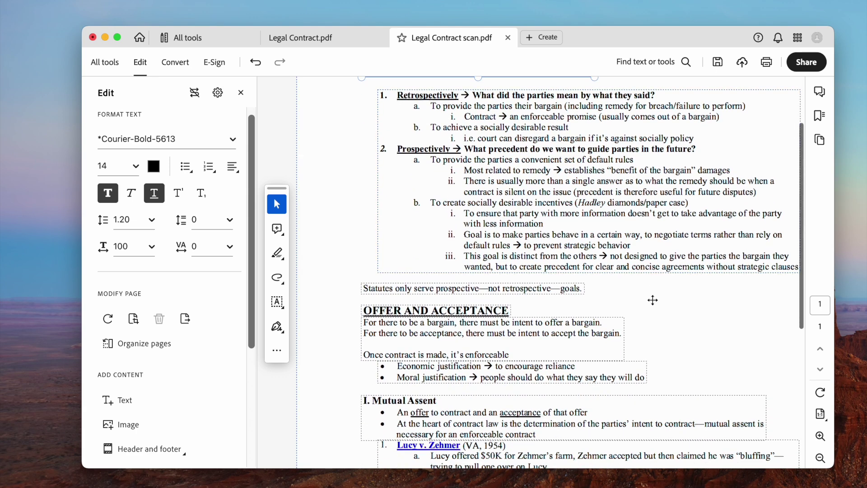
click(583, 289)
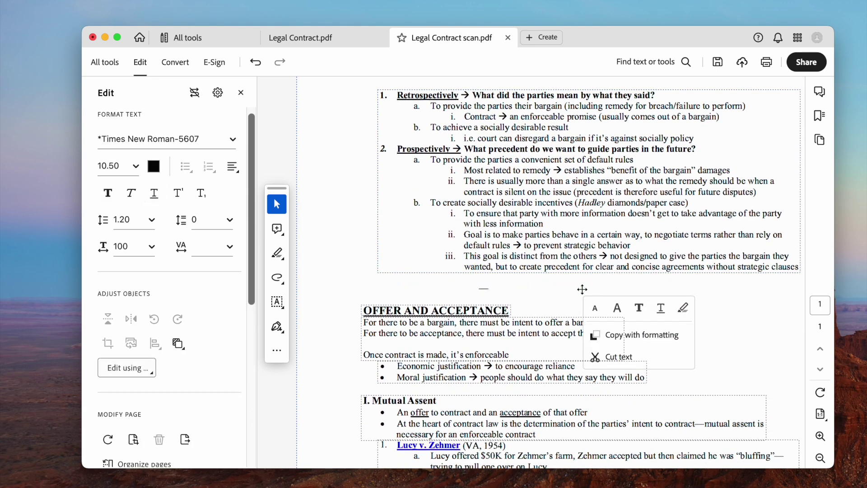
click(486, 288)
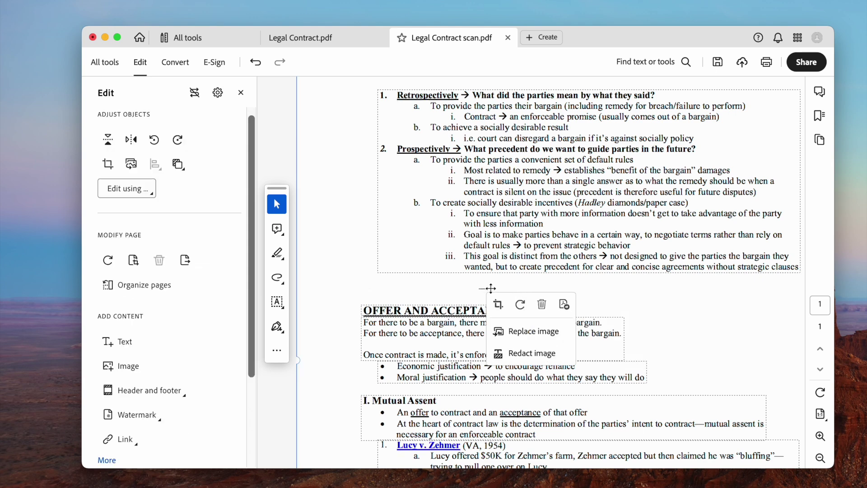
click(542, 305)
scroll(553, 303, down, 5)
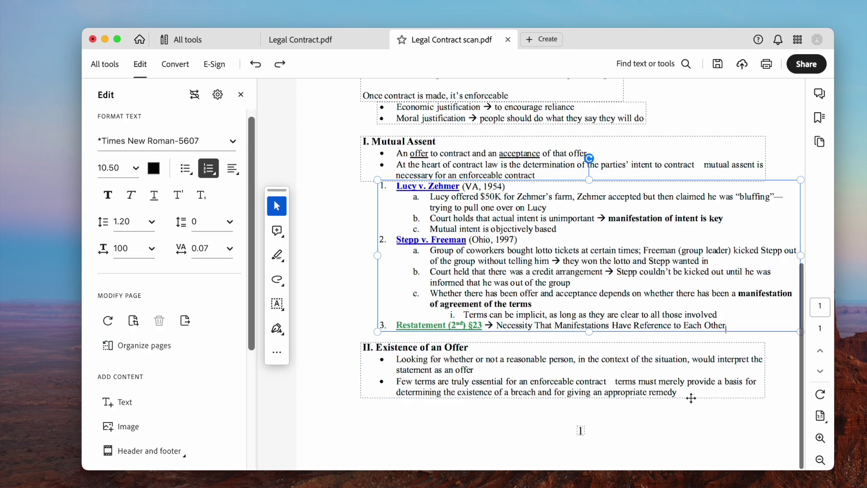
click(688, 392)
key(Return)
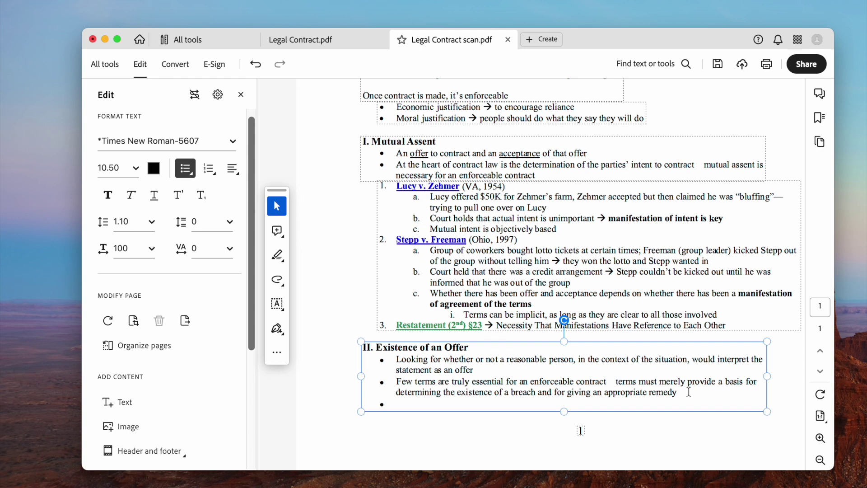